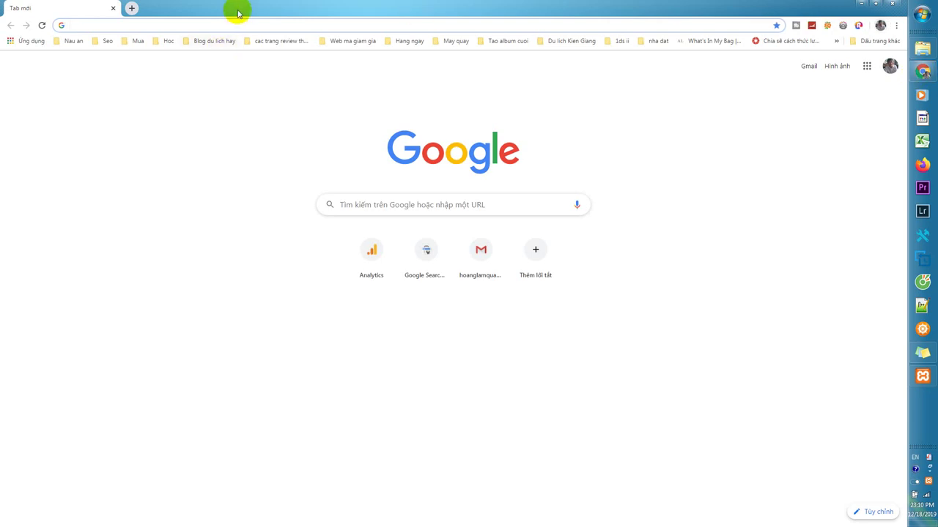
Load localhost:8080/hoanglam/wordpress/wp-admin/ in Chrome using the address suggestions.
{"action": "type", "text": "localhost:8080/dealhot/"}
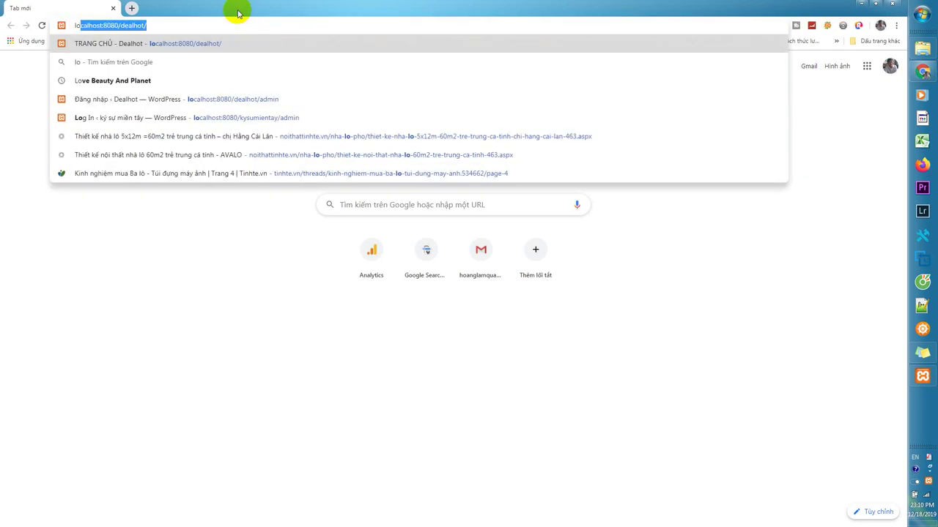
{"action": "left_click", "coordinate": [100, 26]}
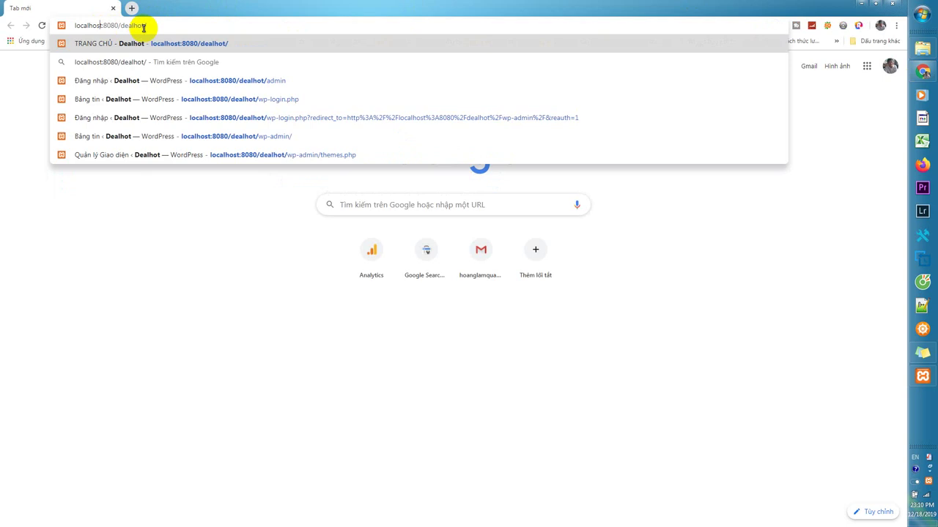
{"action": "left_click_drag", "start_coordinate": [120, 25], "coordinate": [188, 25]}
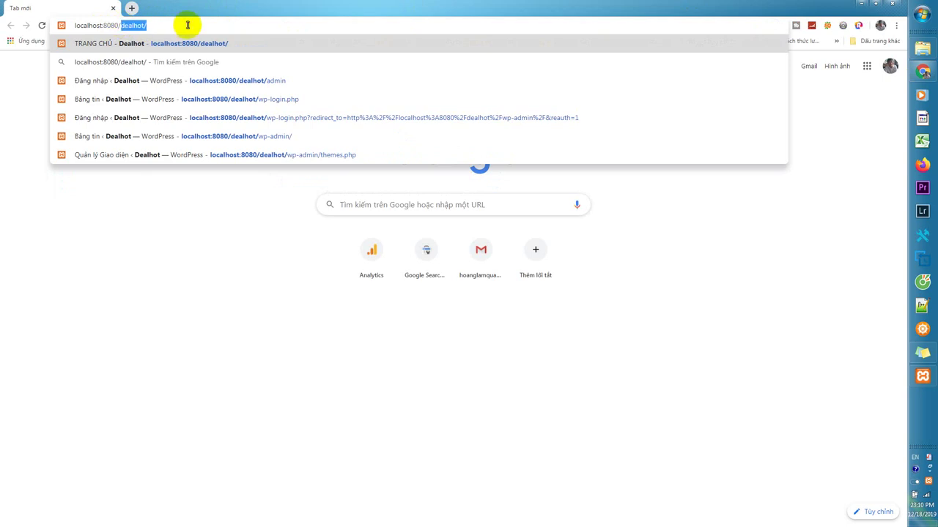
{"action": "type", "text": "hoanglam"}
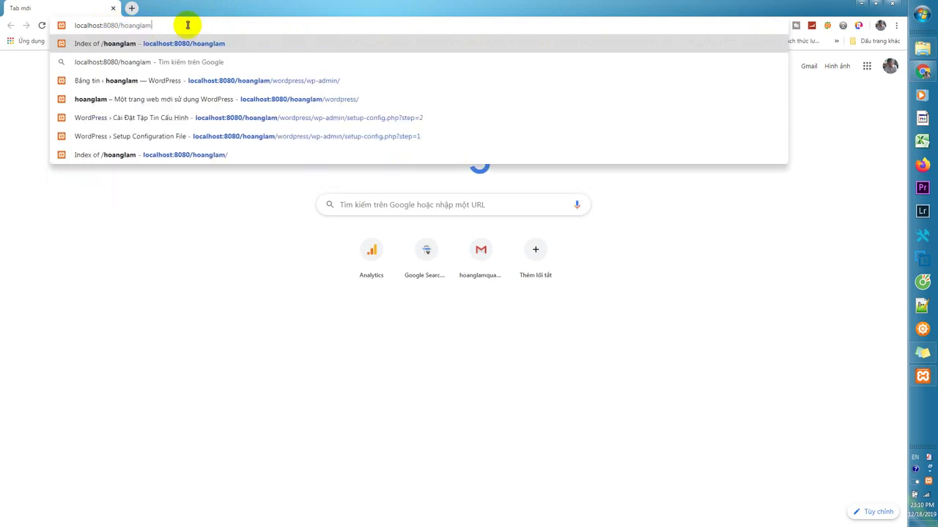
{"action": "type", "text": "/"}
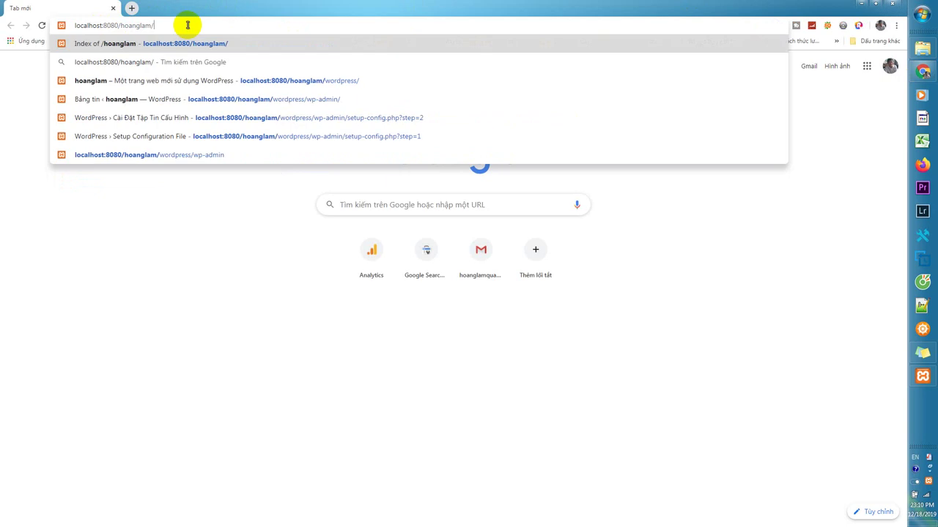
{"action": "type", "text": "wo"}
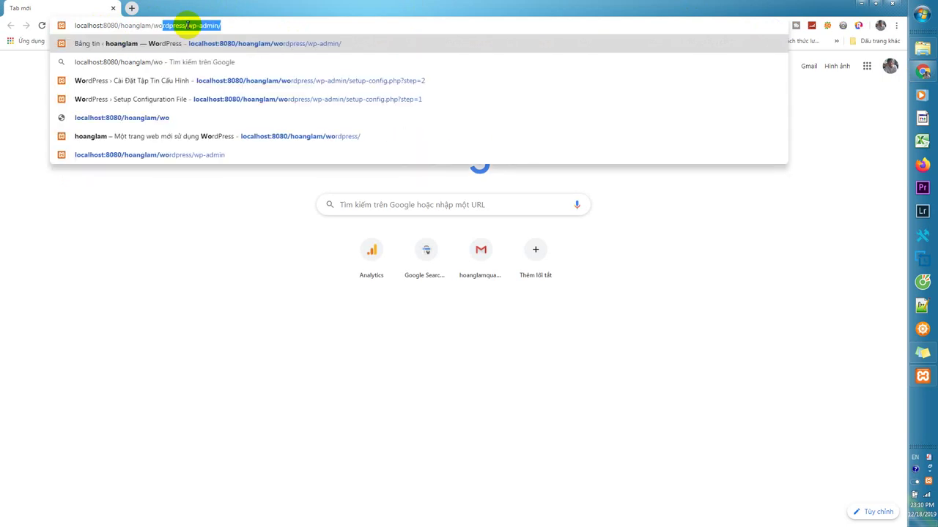
{"action": "left_click", "coordinate": [188, 26]}
{"action": "key", "text": "Return"}
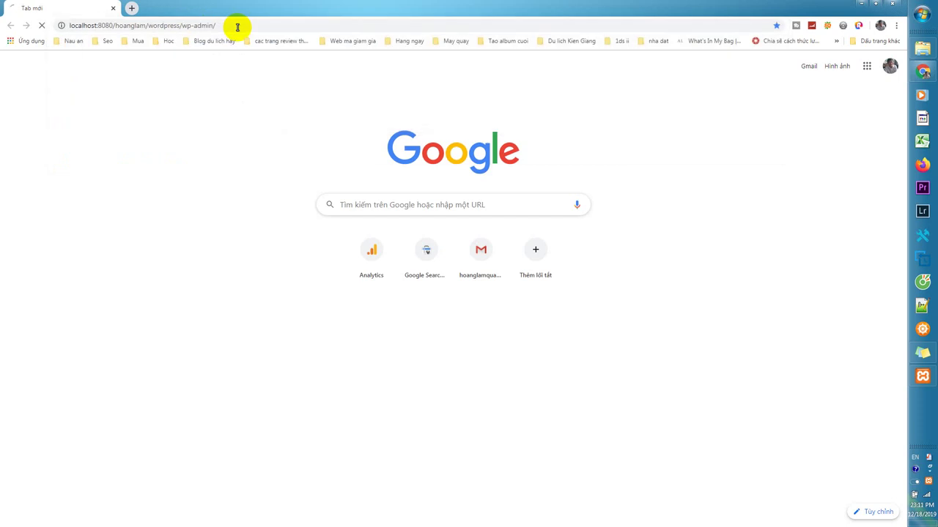
Log in to the WordPress admin with the administrator username and password.
{"action": "left_click_drag", "start_coordinate": [441, 223], "coordinate": [376, 213]}
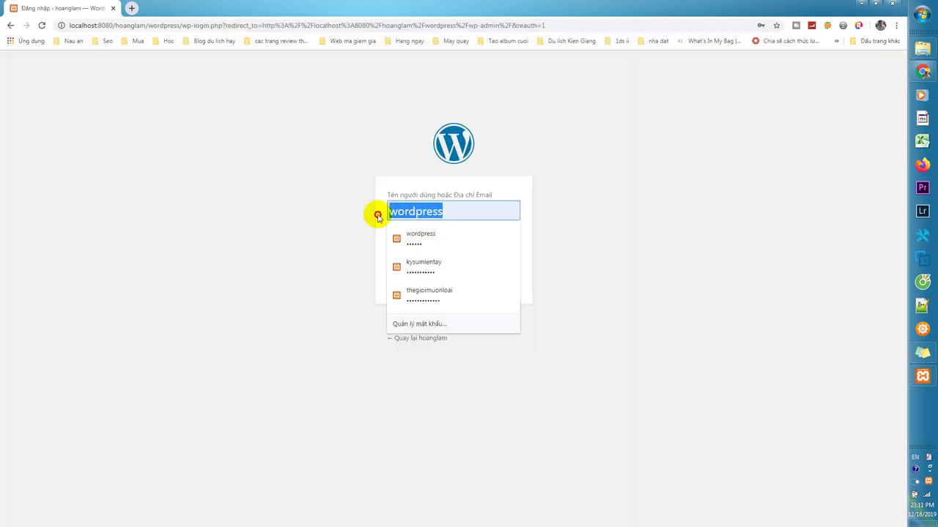
{"action": "key", "text": "BackSpace"}
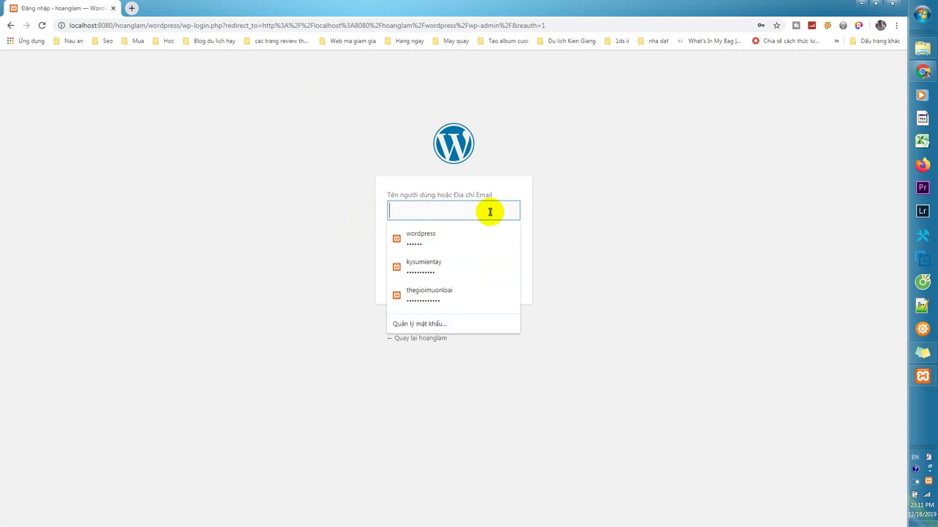
{"action": "type", "text": "hoanglam"}
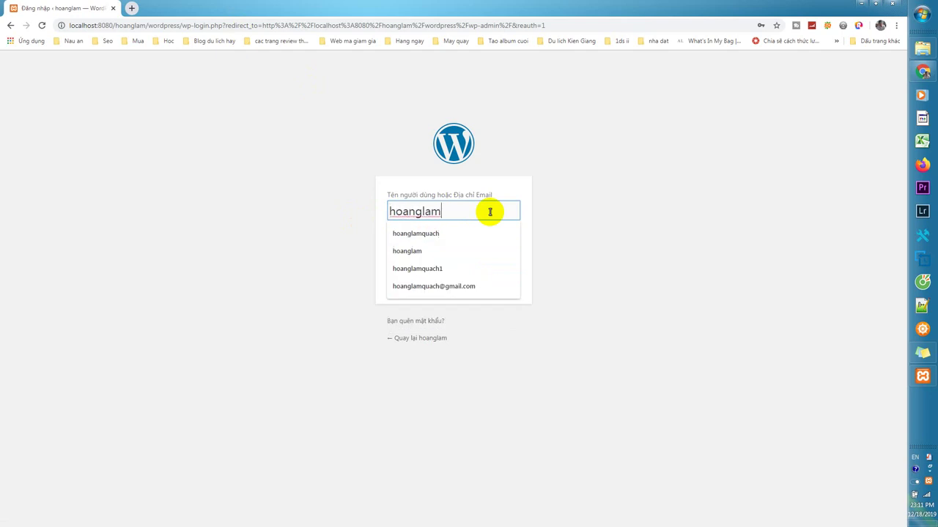
{"action": "left_click", "coordinate": [454, 250]}
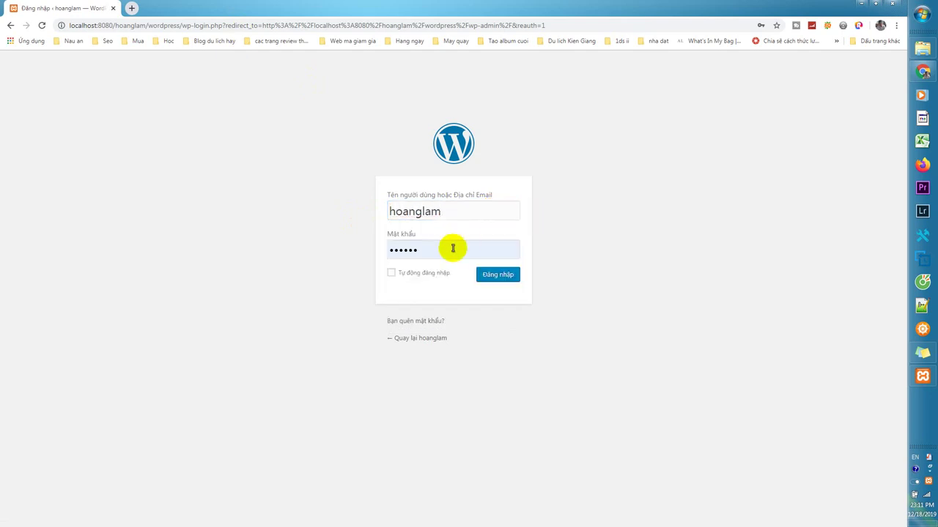
{"action": "left_click", "coordinate": [439, 250]}
{"action": "type", "text": "1234"}
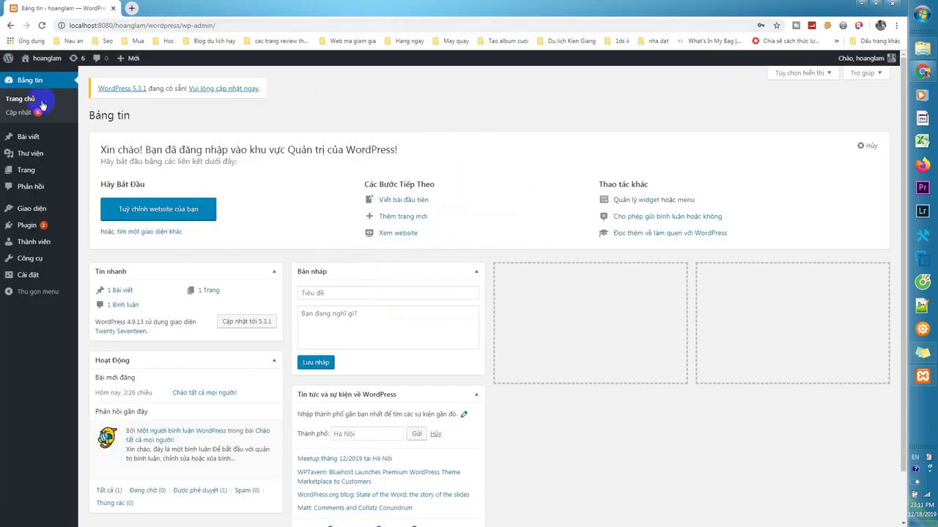
Preview the site's front page in a new tab, then return to the dashboard.
{"action": "middle_click", "coordinate": [77, 67]}
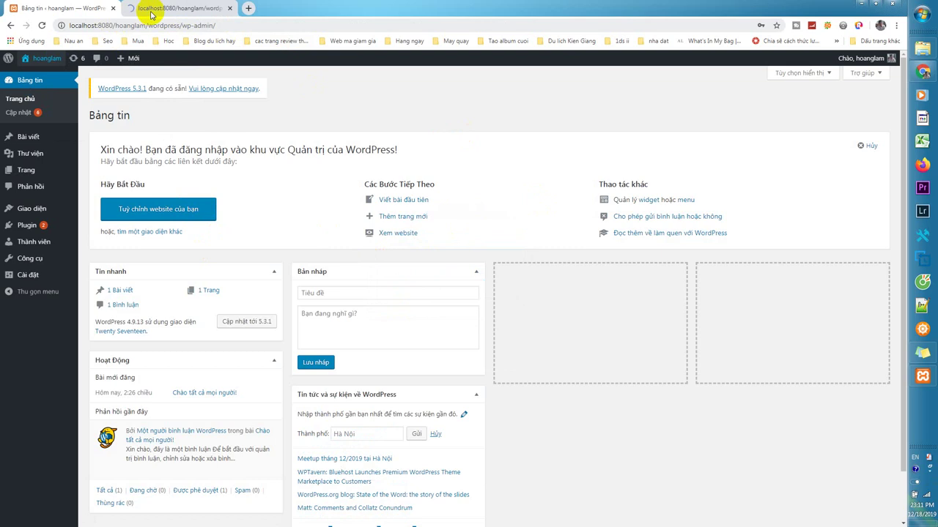
{"action": "left_click", "coordinate": [151, 10]}
{"action": "scroll", "coordinate": [345, 299], "scroll_direction": "down", "scroll_amount": 6}
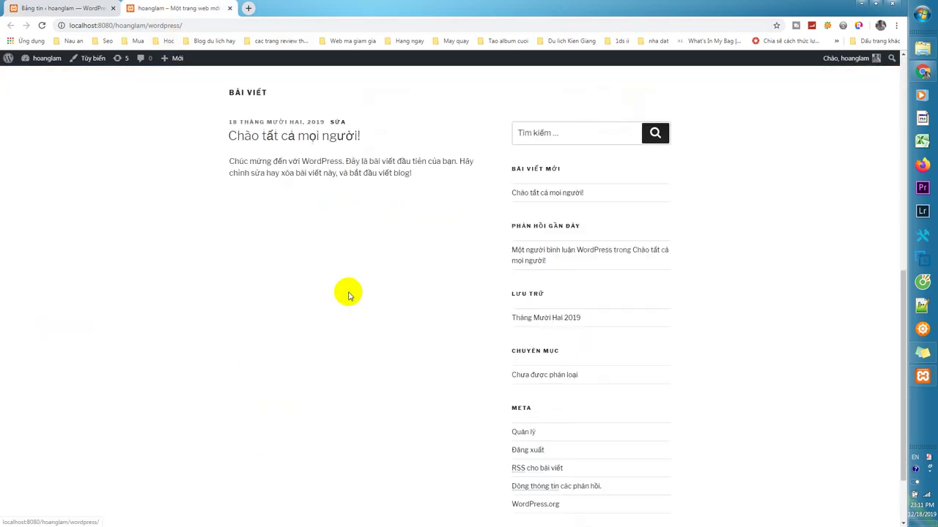
{"action": "scroll", "coordinate": [347, 293], "scroll_direction": "up", "scroll_amount": 2}
{"action": "scroll", "coordinate": [348, 296], "scroll_direction": "up", "scroll_amount": 3}
{"action": "left_click", "coordinate": [80, 8]}
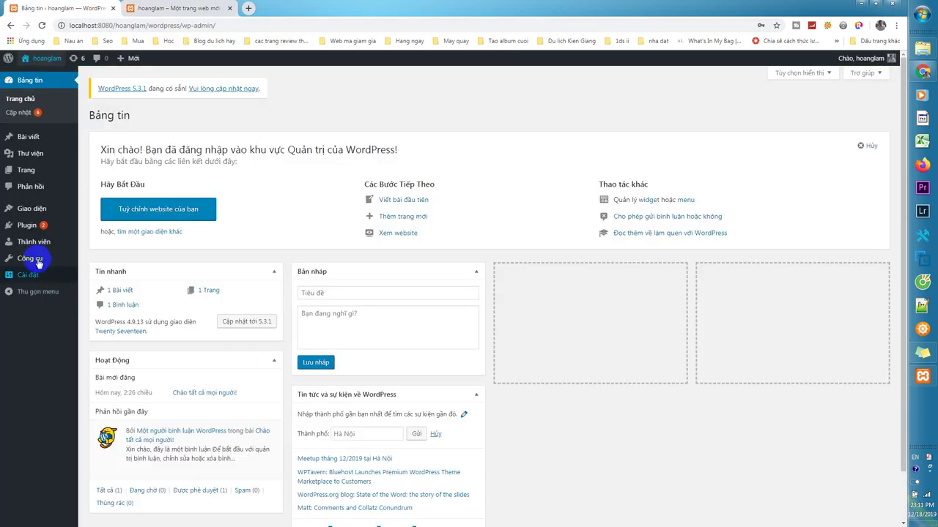
Open the Themes page, where Twenty Seventeen is the active theme.
{"action": "left_click", "coordinate": [170, 214]}
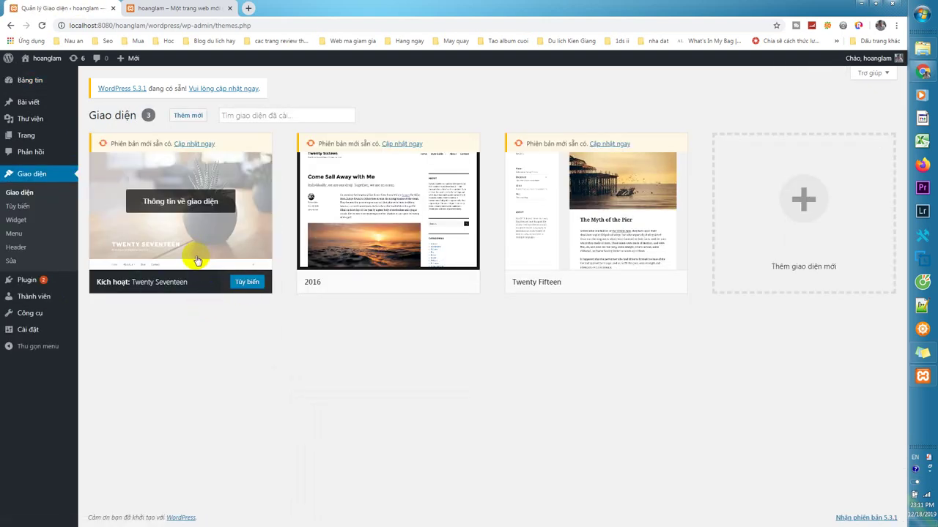
{"action": "left_click", "coordinate": [179, 8]}
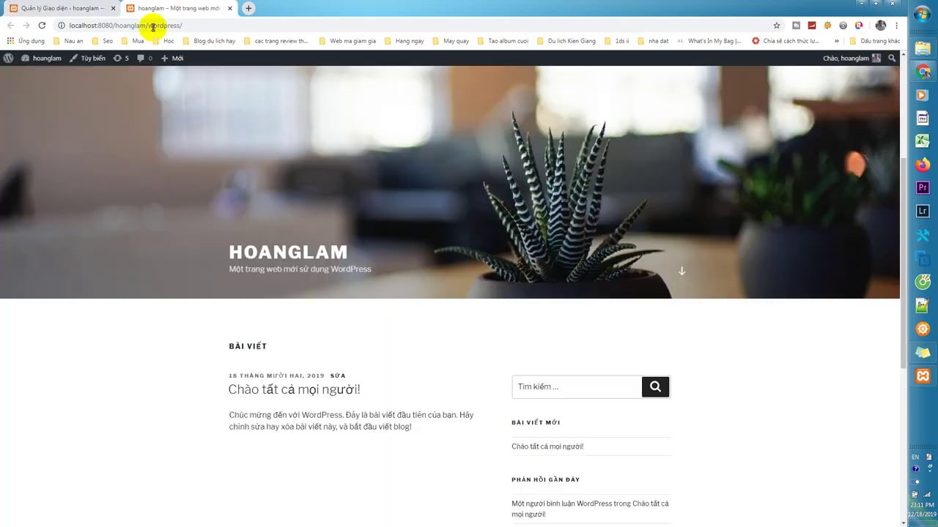
{"action": "left_click", "coordinate": [30, 9]}
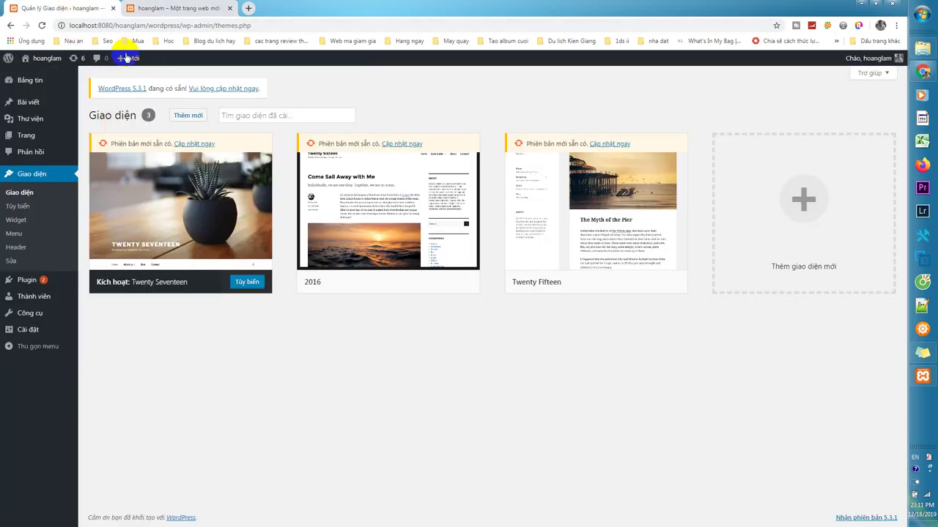
{"action": "mouse_move", "coordinate": [42, 319]}
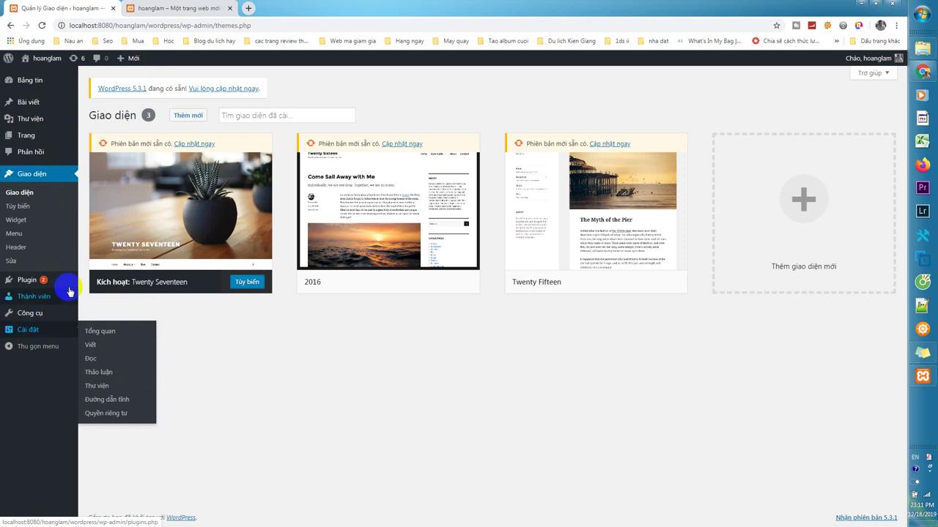
Open the General Settings page and review its fields.
{"action": "left_click", "coordinate": [103, 334]}
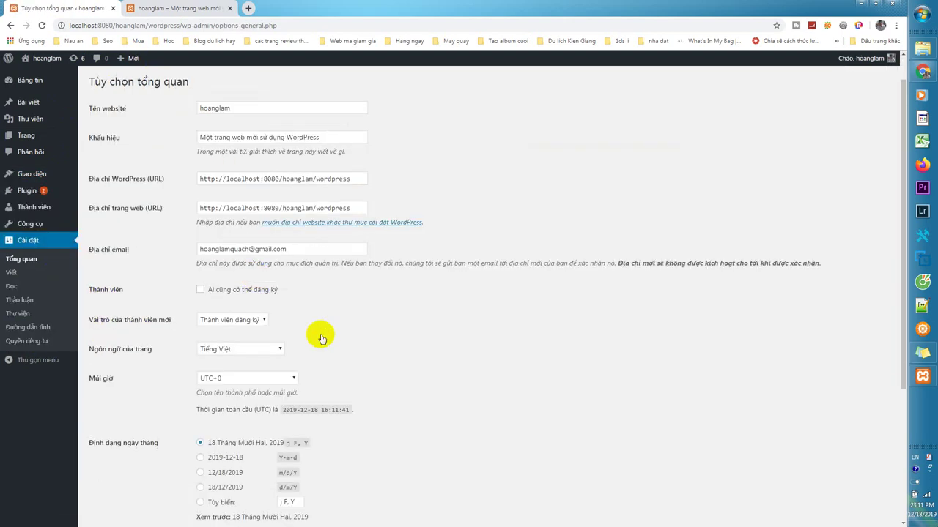
{"action": "scroll", "coordinate": [322, 338], "scroll_direction": "down", "scroll_amount": 3}
{"action": "scroll", "coordinate": [340, 338], "scroll_direction": "up", "scroll_amount": 2}
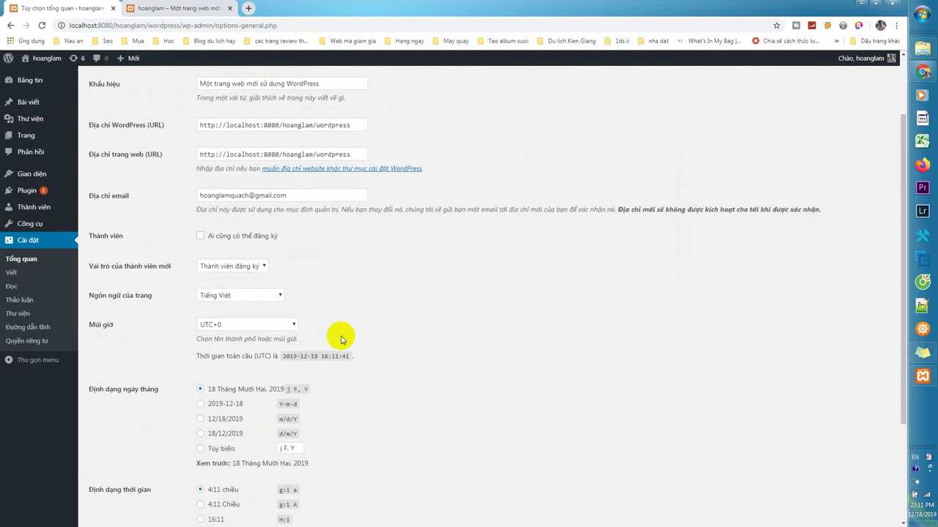
{"action": "scroll", "coordinate": [341, 334], "scroll_direction": "up", "scroll_amount": 1}
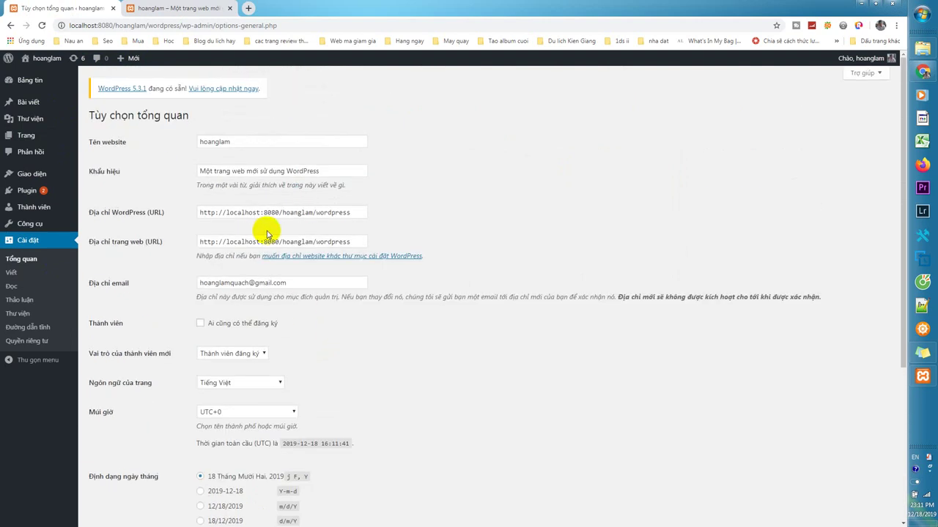
{"action": "scroll", "coordinate": [352, 346], "scroll_direction": "down", "scroll_amount": 2}
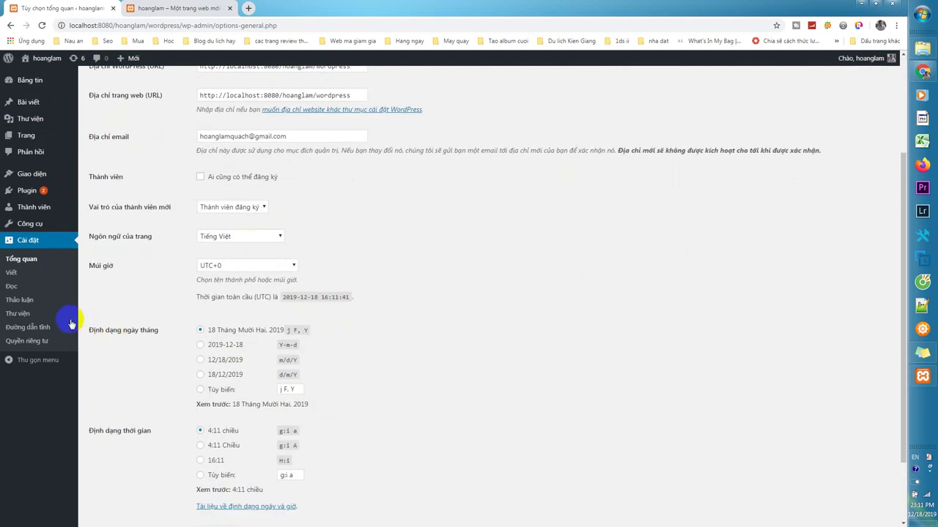
{"action": "left_click", "coordinate": [29, 261]}
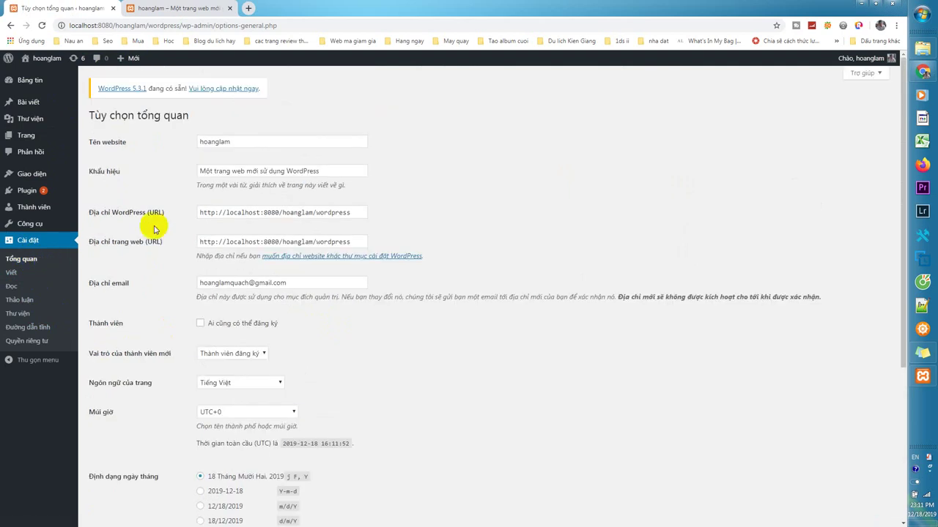
{"action": "scroll", "coordinate": [206, 233], "scroll_direction": "down", "scroll_amount": 1}
{"action": "scroll", "coordinate": [205, 233], "scroll_direction": "down", "scroll_amount": 3}
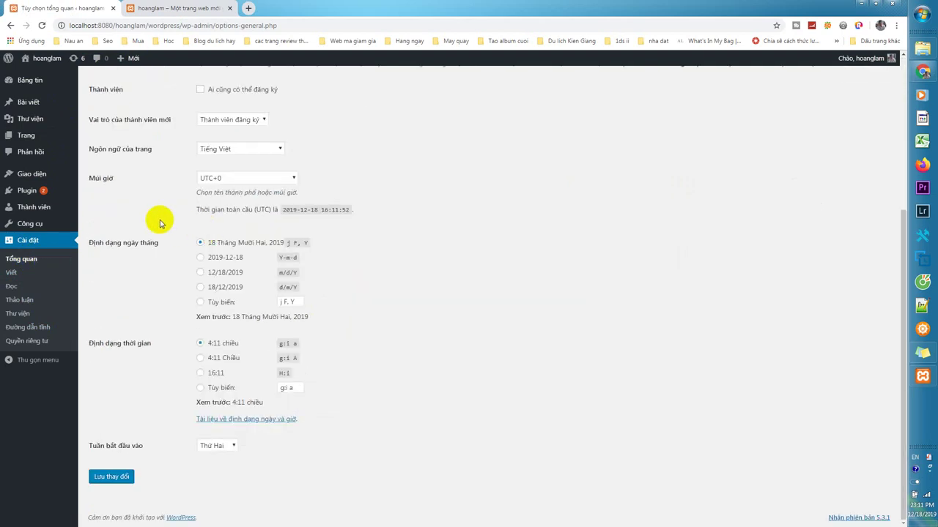
{"action": "scroll", "coordinate": [206, 223], "scroll_direction": "up", "scroll_amount": 1}
Keep Tiếng Việt selected as the site language.
{"action": "left_click", "coordinate": [245, 198]}
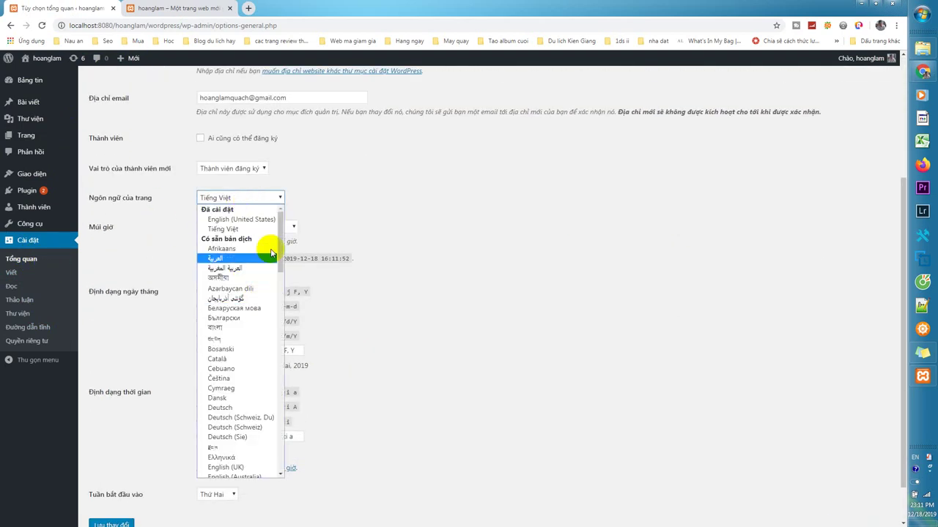
{"action": "left_click_drag", "start_coordinate": [280, 244], "coordinate": [274, 225]}
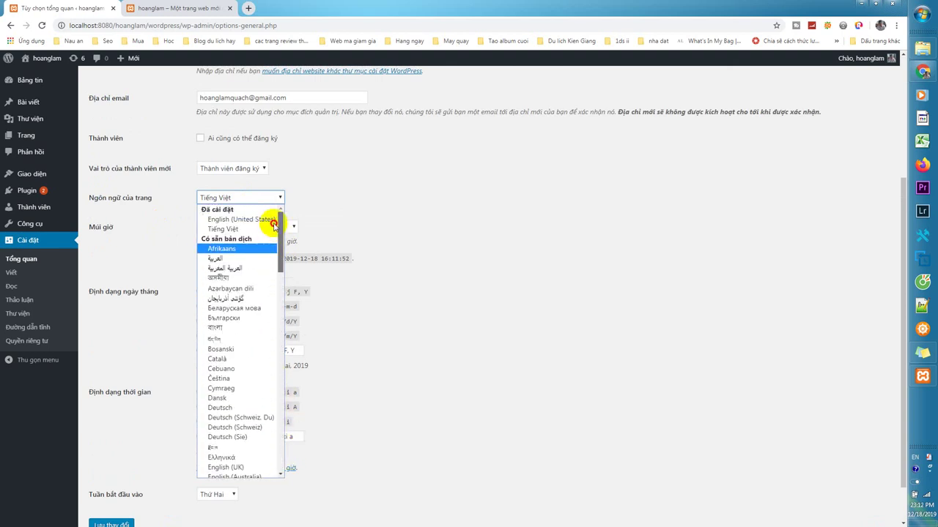
{"action": "left_click", "coordinate": [235, 229]}
{"action": "scroll", "coordinate": [386, 220], "scroll_direction": "up", "scroll_amount": 3}
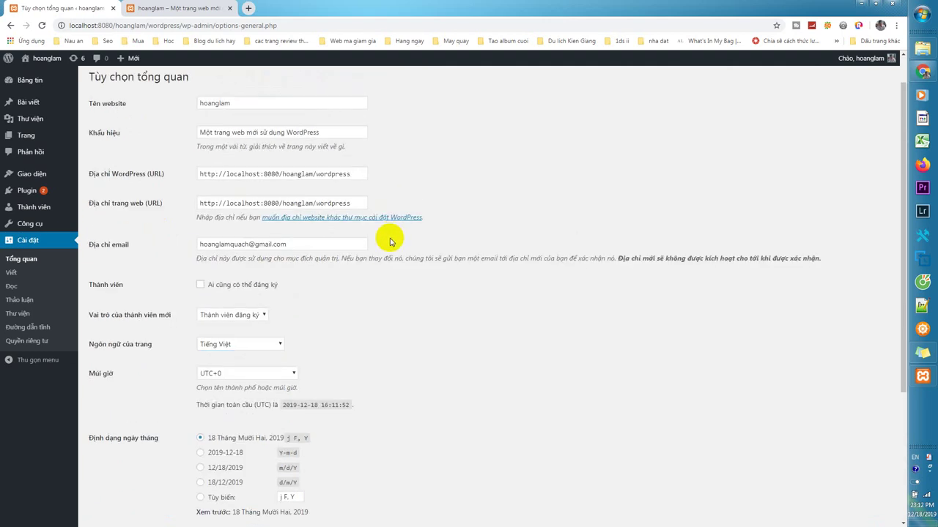
{"action": "scroll", "coordinate": [251, 118], "scroll_direction": "up", "scroll_amount": 1}
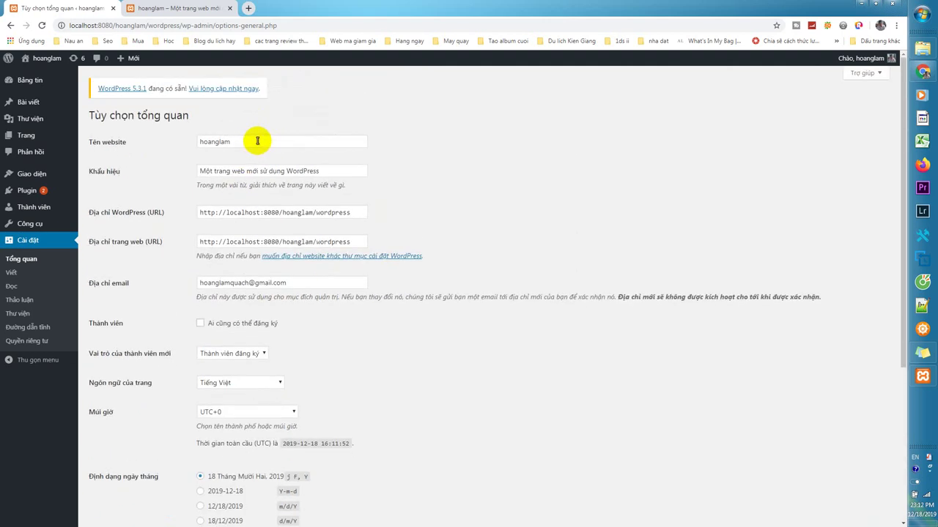
Replace the tagline text with 'Hướng dẫn WordPress cơ bản cho mọi người'.
{"action": "left_click_drag", "start_coordinate": [246, 142], "coordinate": [189, 141]}
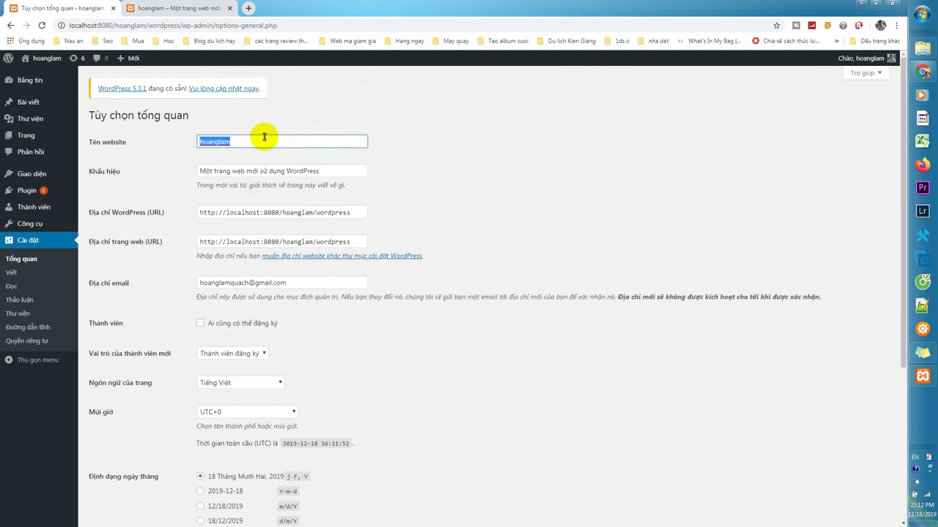
{"action": "type", "text": "H"}
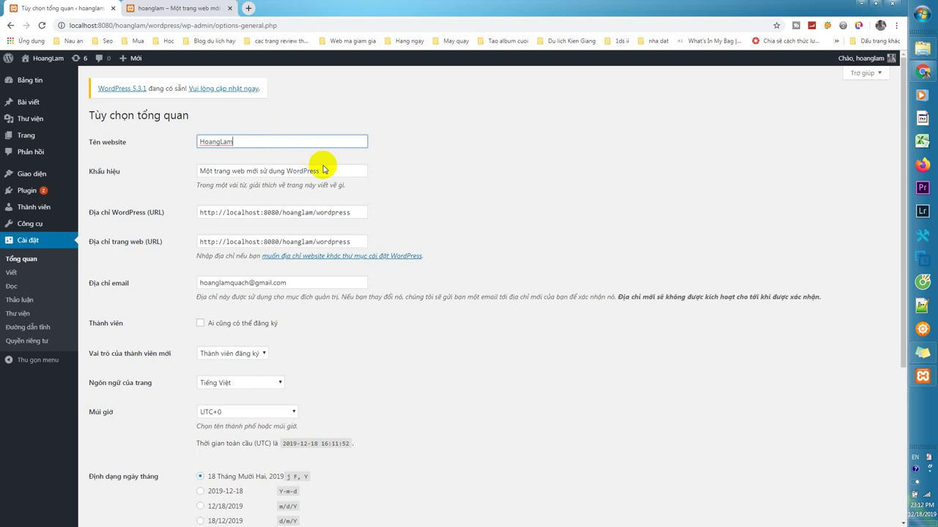
{"action": "left_click_drag", "start_coordinate": [326, 170], "coordinate": [150, 180]}
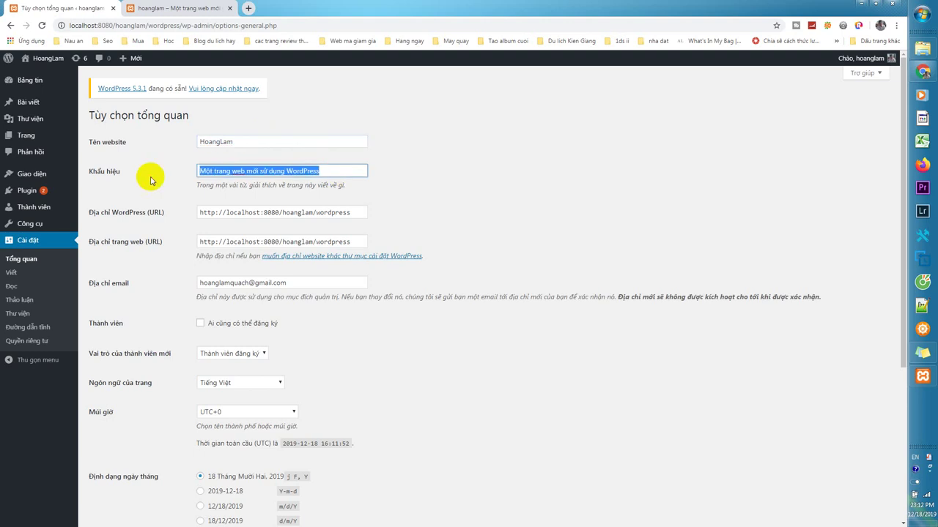
{"action": "type", "text": "Cung"}
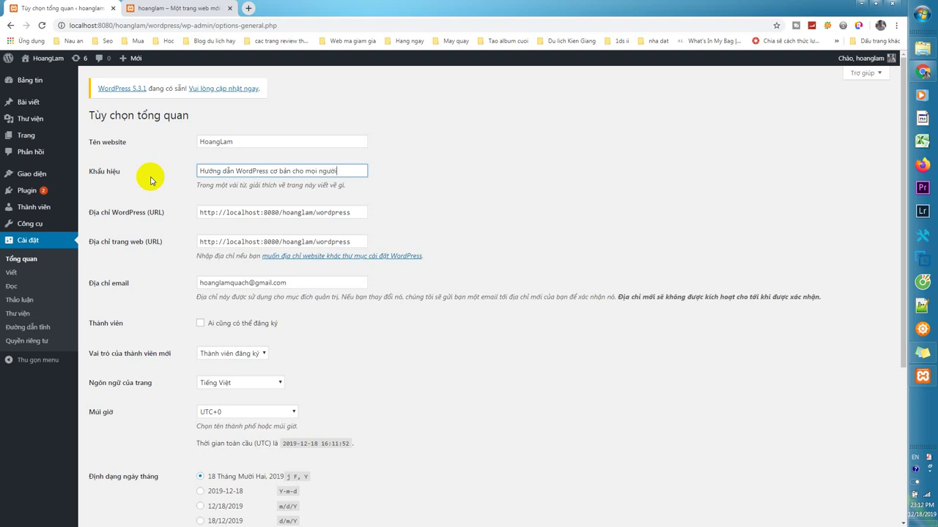
Review the site URL and admin email fields, leaving open registration unticked.
{"action": "left_click", "coordinate": [328, 213]}
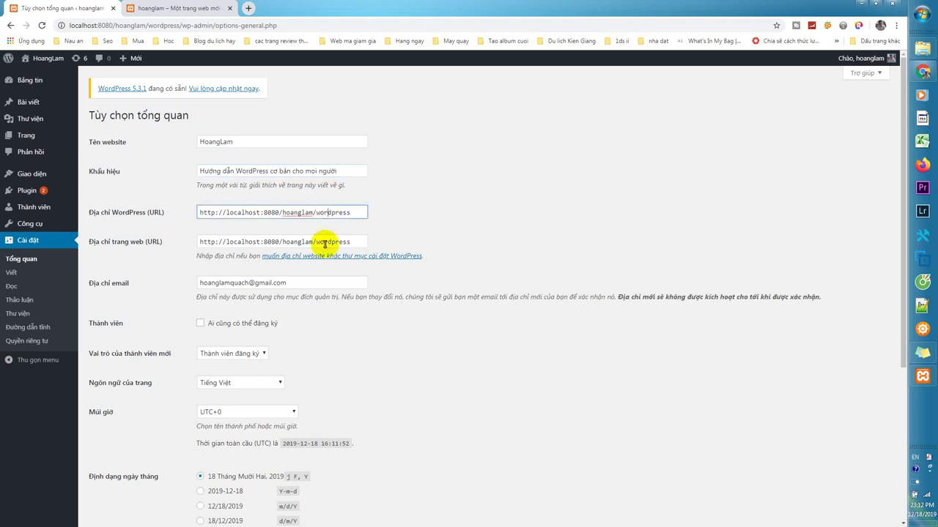
{"action": "left_click", "coordinate": [323, 239]}
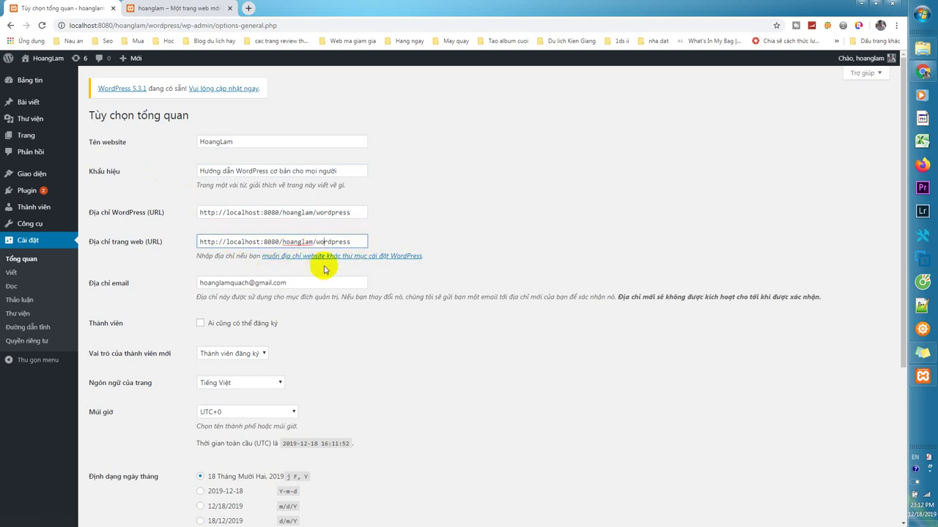
{"action": "left_click", "coordinate": [303, 282]}
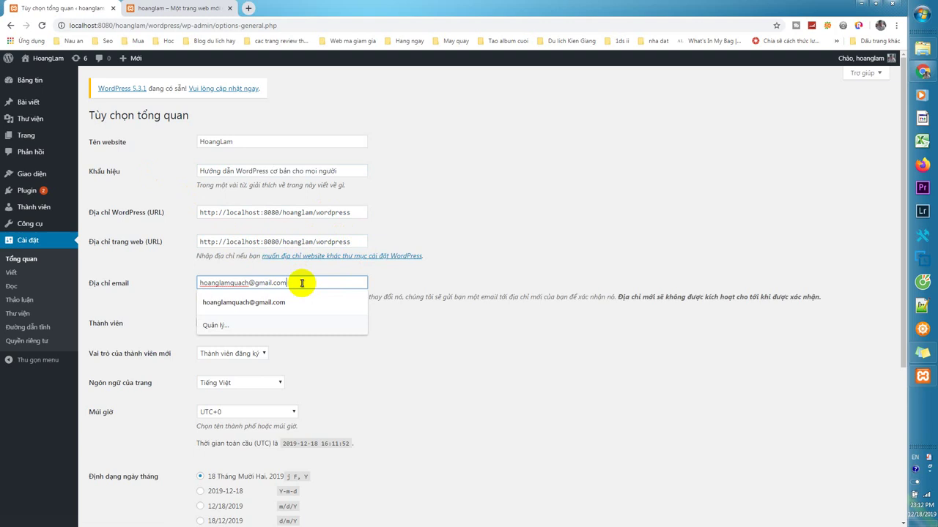
{"action": "left_click", "coordinate": [422, 284]}
{"action": "scroll", "coordinate": [421, 284], "scroll_direction": "down", "scroll_amount": 1}
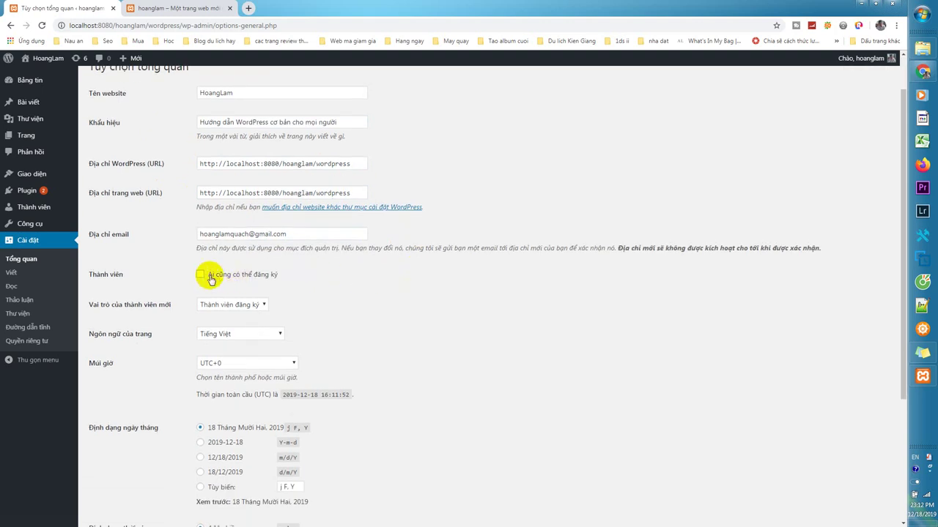
{"action": "left_click", "coordinate": [256, 306]}
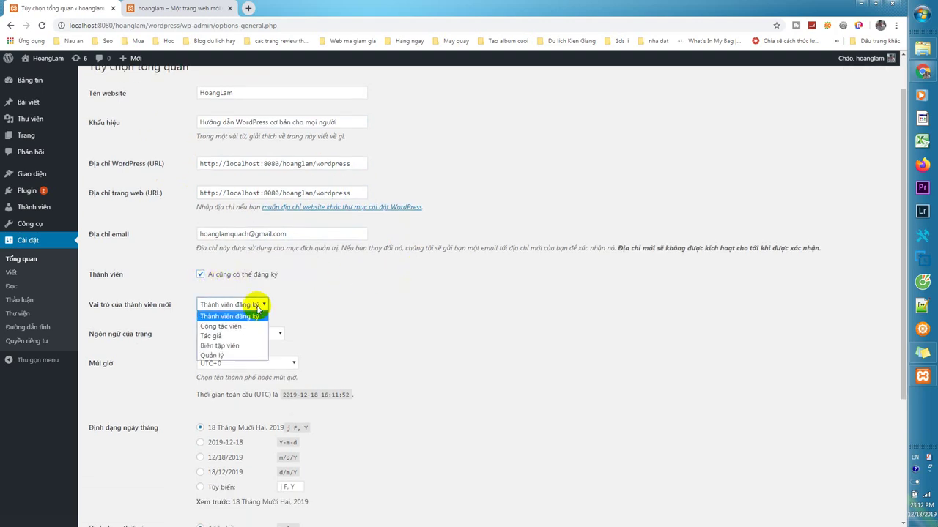
{"action": "left_click", "coordinate": [200, 275]}
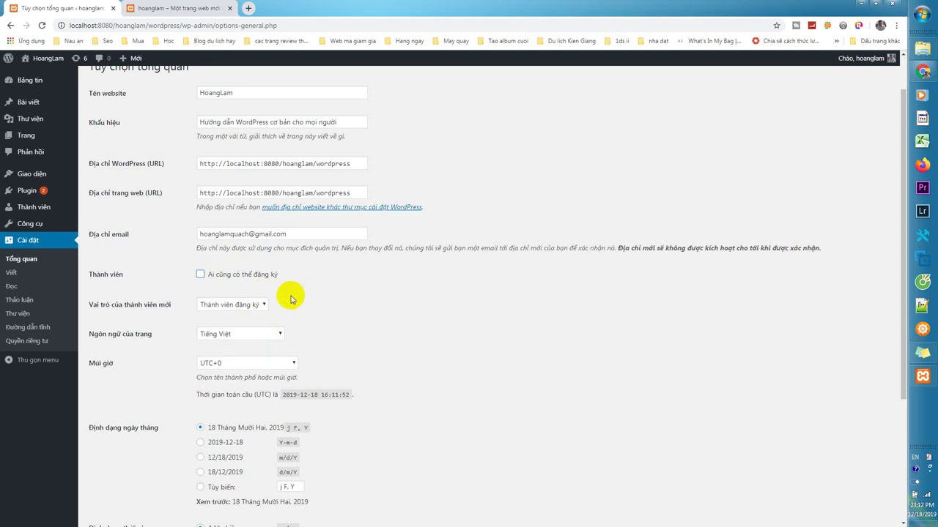
{"action": "scroll", "coordinate": [290, 299], "scroll_direction": "down", "scroll_amount": 1}
Keep Tiếng Việt as the site language.
{"action": "left_click", "coordinate": [240, 287]}
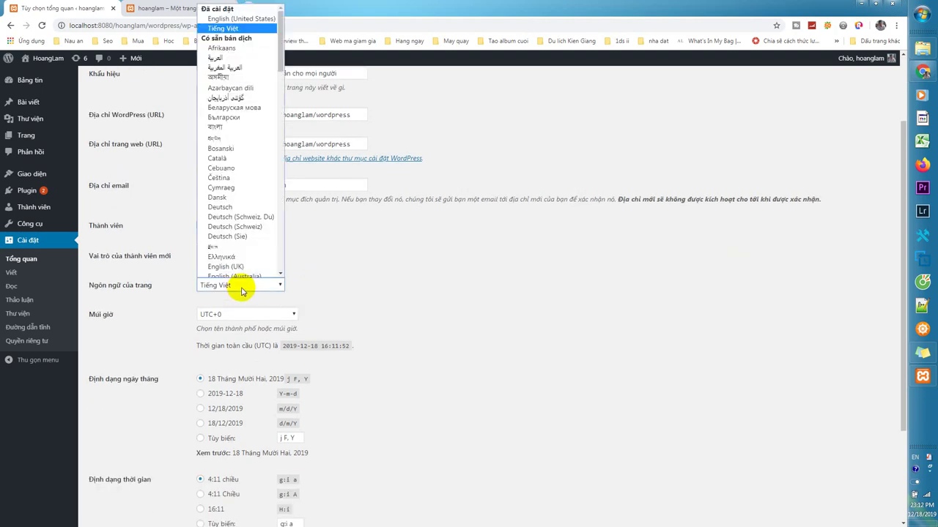
{"action": "left_click", "coordinate": [351, 250]}
{"action": "left_click", "coordinate": [265, 286]}
{"action": "scroll", "coordinate": [266, 225], "scroll_direction": "down", "scroll_amount": 1}
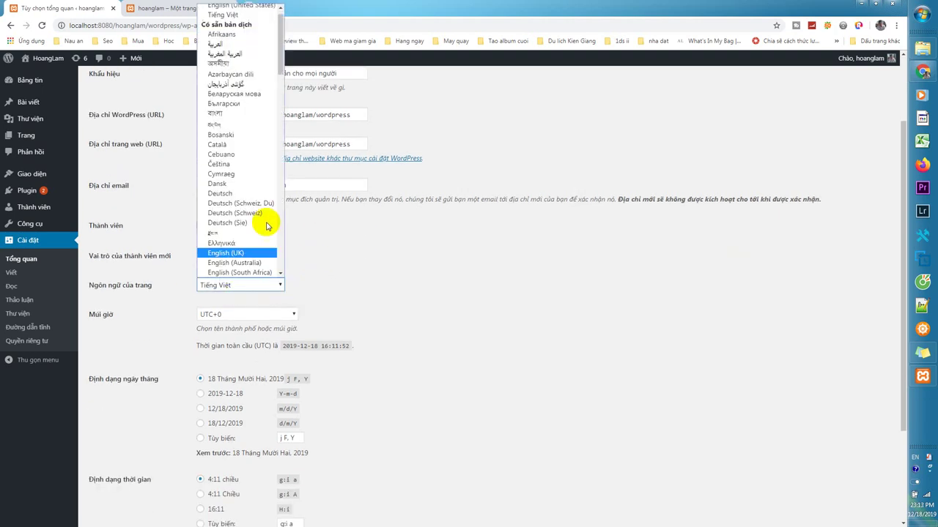
{"action": "scroll", "coordinate": [256, 153], "scroll_direction": "up", "scroll_amount": 1}
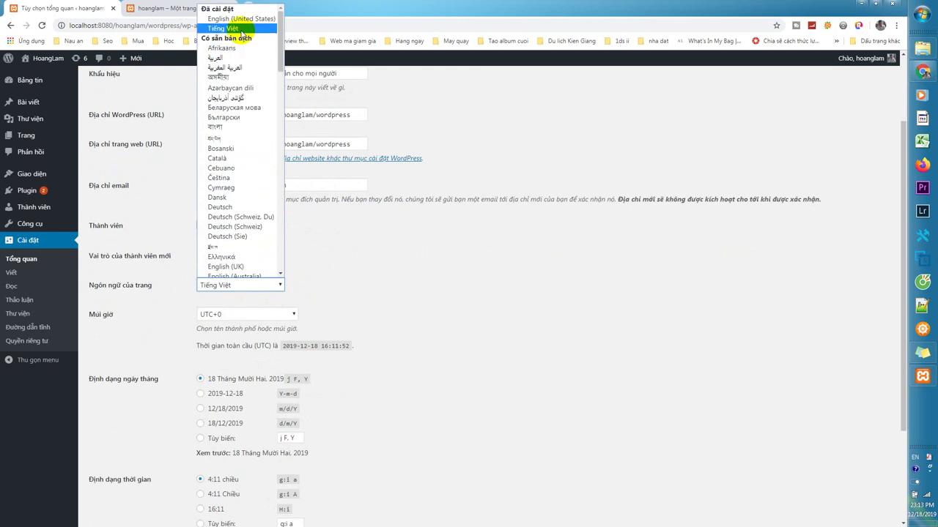
{"action": "left_click", "coordinate": [242, 29]}
{"action": "scroll", "coordinate": [322, 289], "scroll_direction": "down", "scroll_amount": 1}
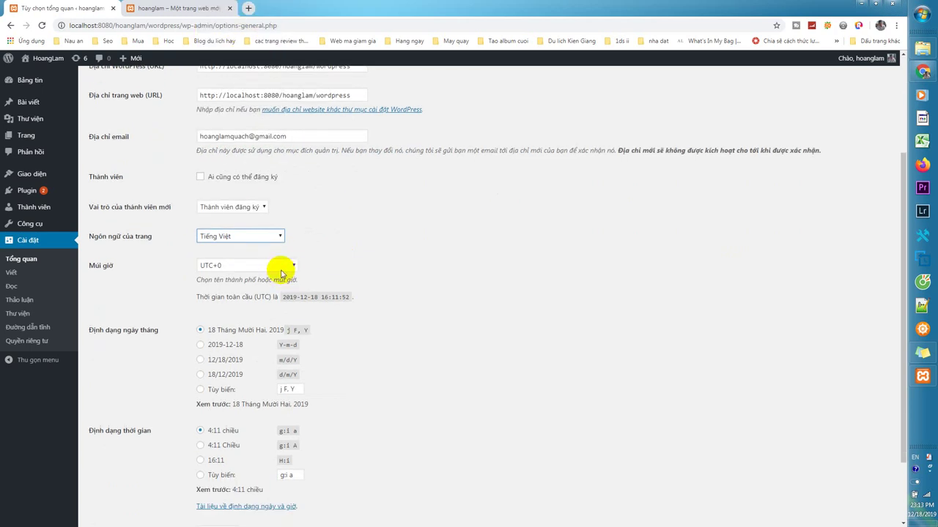
Set the site timezone to Ho Chi Minh.
{"action": "left_click", "coordinate": [280, 268]}
{"action": "scroll", "coordinate": [280, 273], "scroll_direction": "down", "scroll_amount": 2}
{"action": "left_click", "coordinate": [274, 180]}
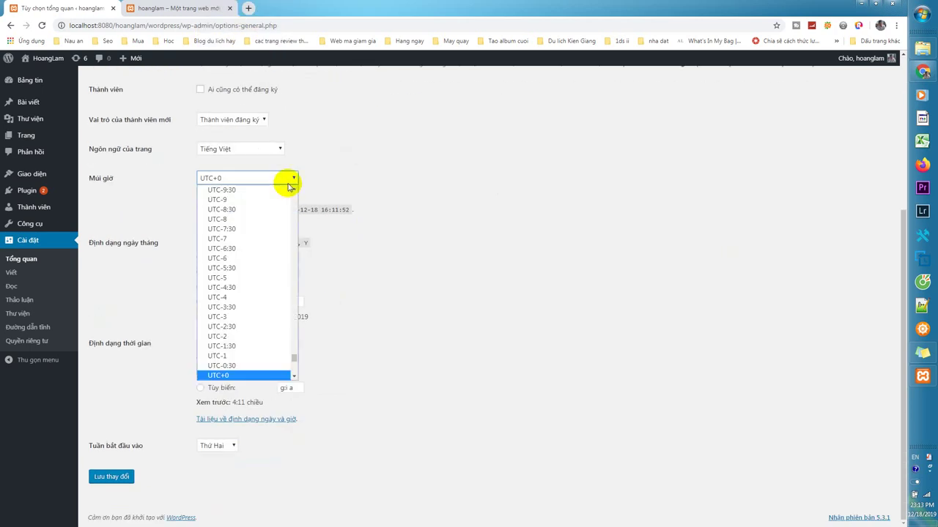
{"action": "scroll", "coordinate": [276, 296], "scroll_direction": "up", "scroll_amount": 5}
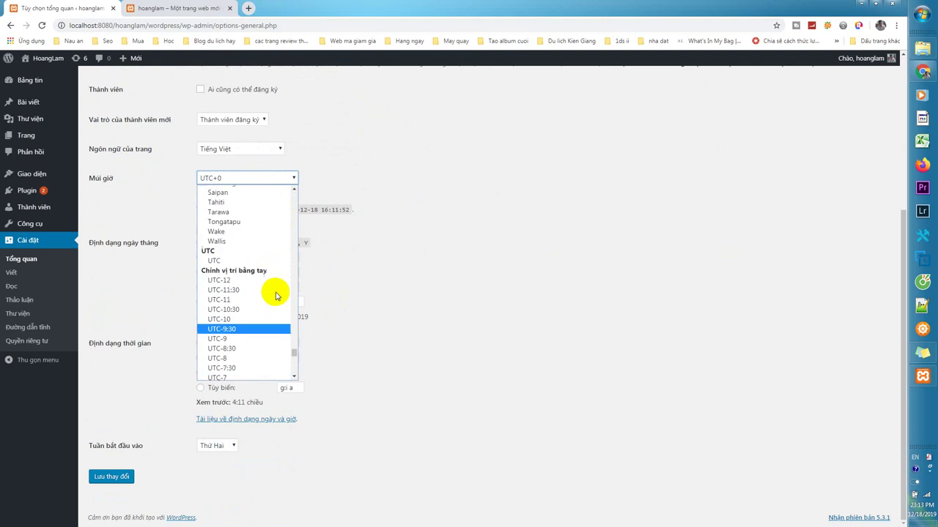
{"action": "scroll", "coordinate": [277, 296], "scroll_direction": "down", "scroll_amount": 8}
{"action": "scroll", "coordinate": [276, 296], "scroll_direction": "down", "scroll_amount": 1}
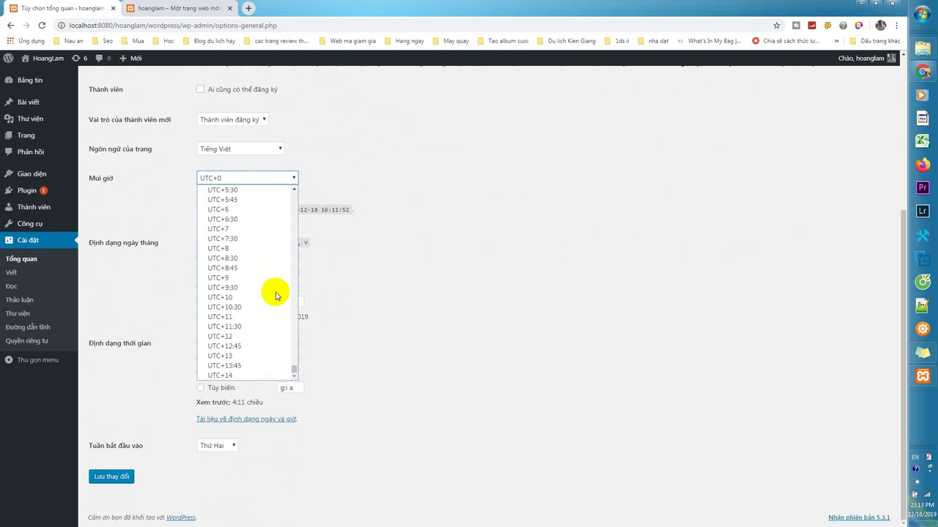
{"action": "scroll", "coordinate": [275, 293], "scroll_direction": "up", "scroll_amount": 12}
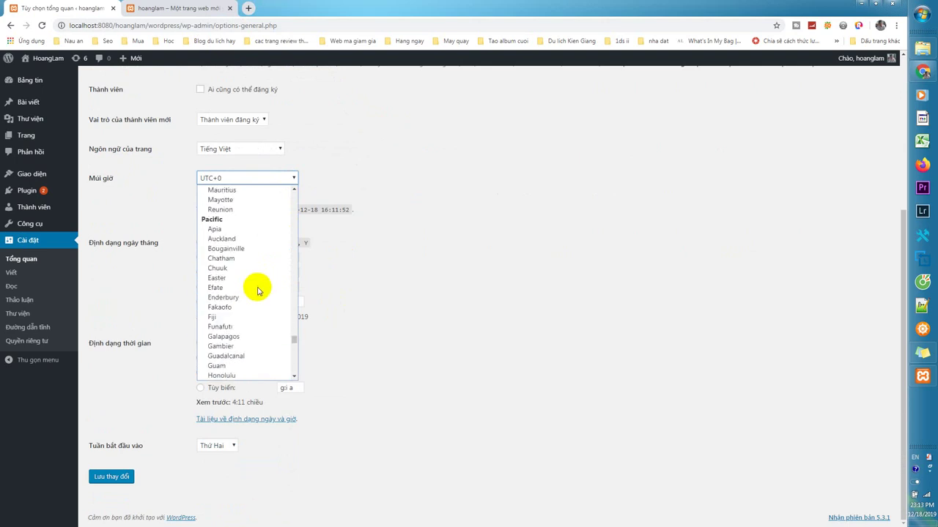
{"action": "scroll", "coordinate": [258, 291], "scroll_direction": "up", "scroll_amount": 15}
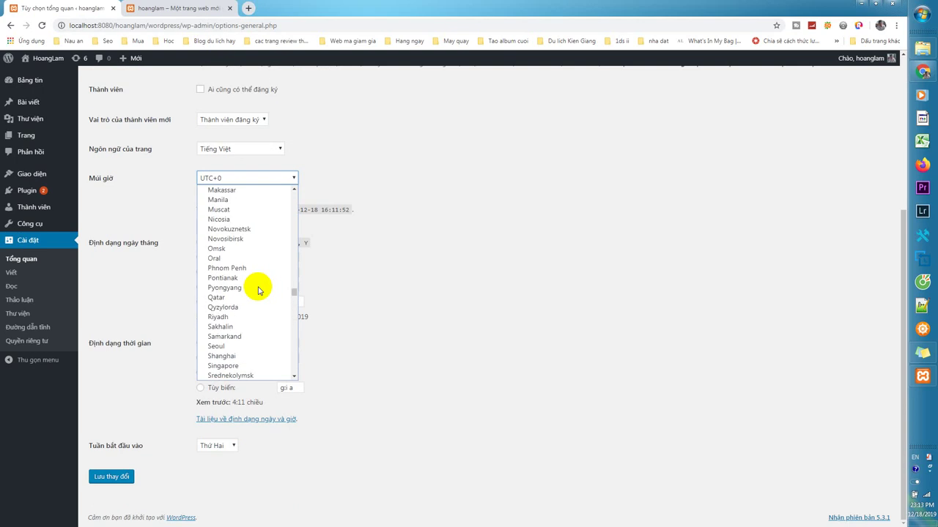
{"action": "scroll", "coordinate": [258, 290], "scroll_direction": "up", "scroll_amount": 15}
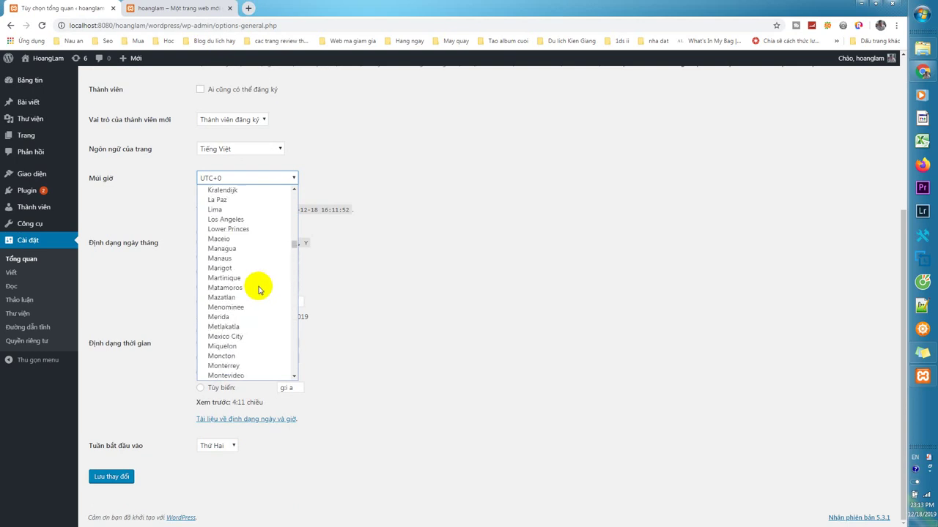
{"action": "scroll", "coordinate": [258, 291], "scroll_direction": "down", "scroll_amount": 15}
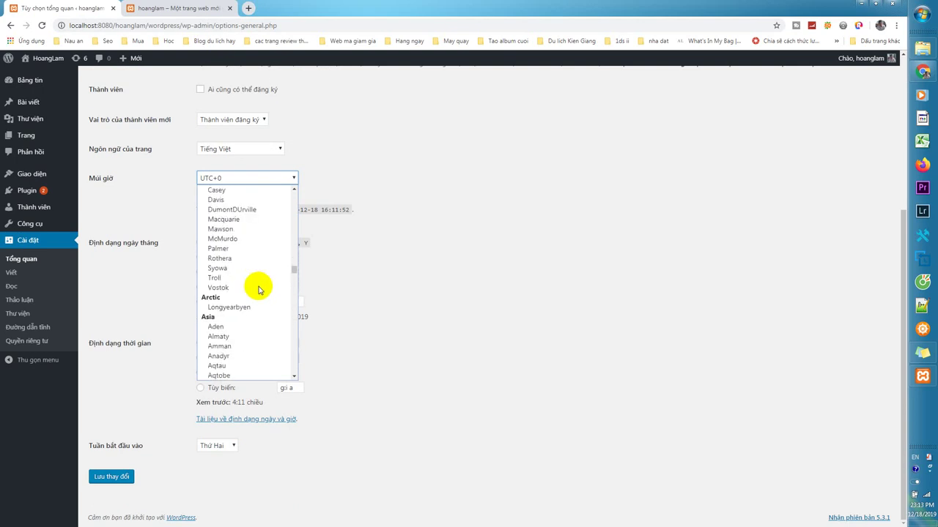
{"action": "scroll", "coordinate": [258, 290], "scroll_direction": "down", "scroll_amount": 5}
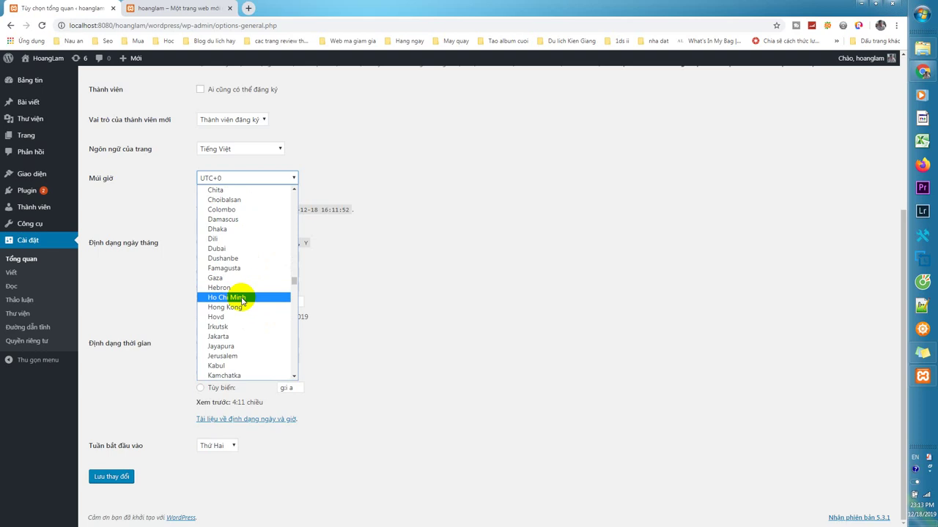
{"action": "left_click", "coordinate": [242, 298]}
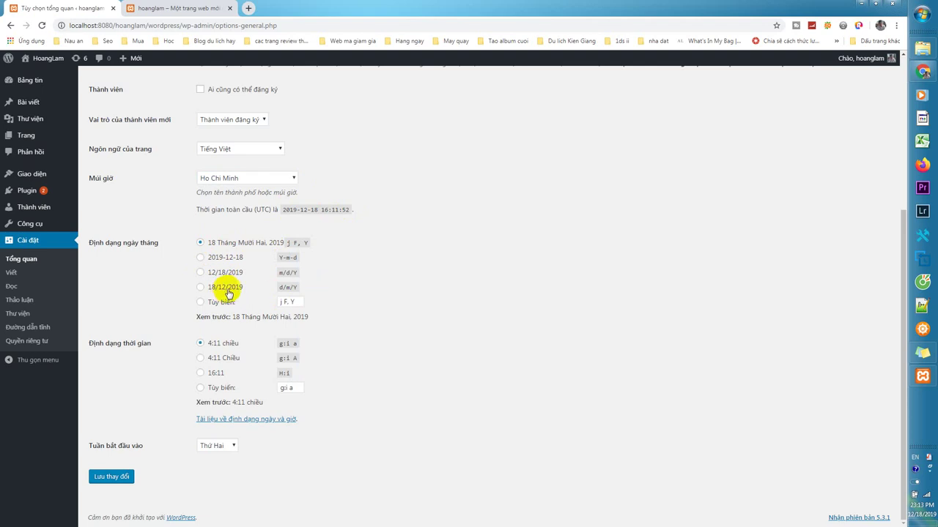
Choose the d/m/Y date format and save the general settings.
{"action": "left_click", "coordinate": [198, 288]}
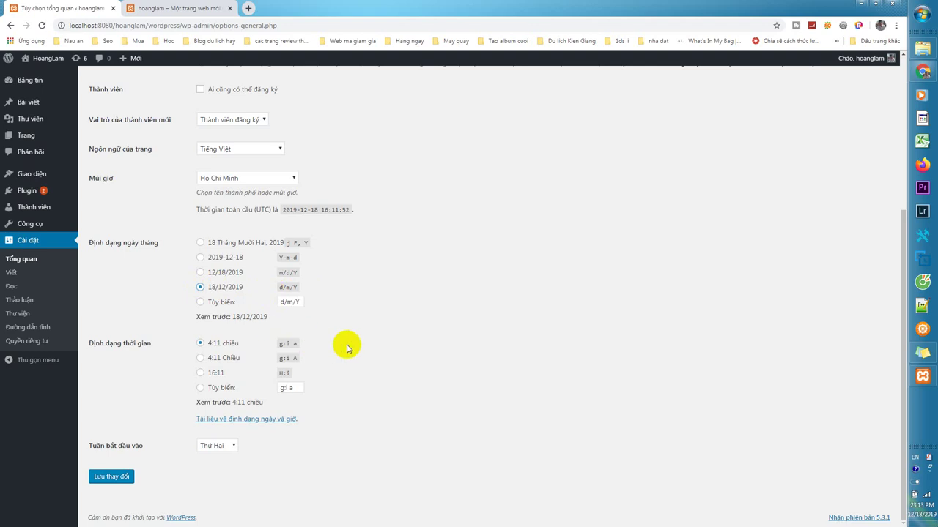
{"action": "left_click", "coordinate": [116, 477]}
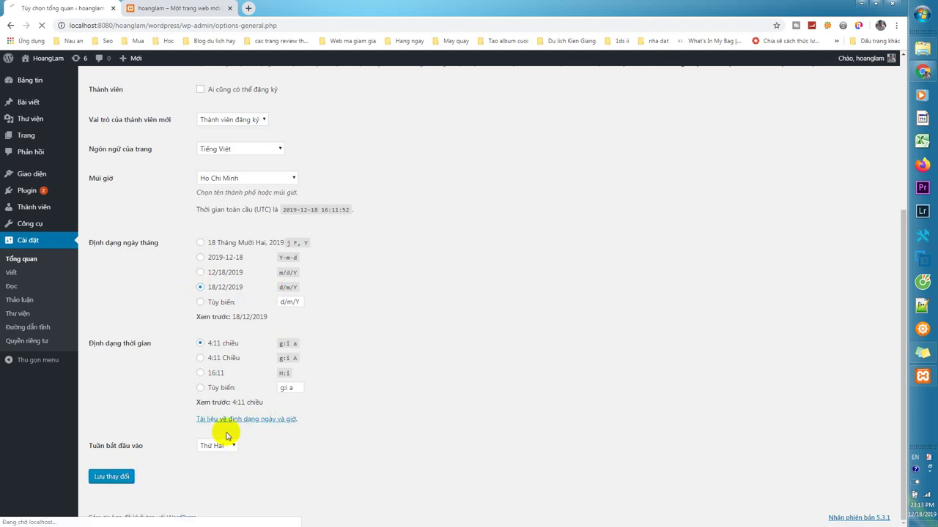
{"action": "scroll", "coordinate": [255, 432], "scroll_direction": "down", "scroll_amount": 2}
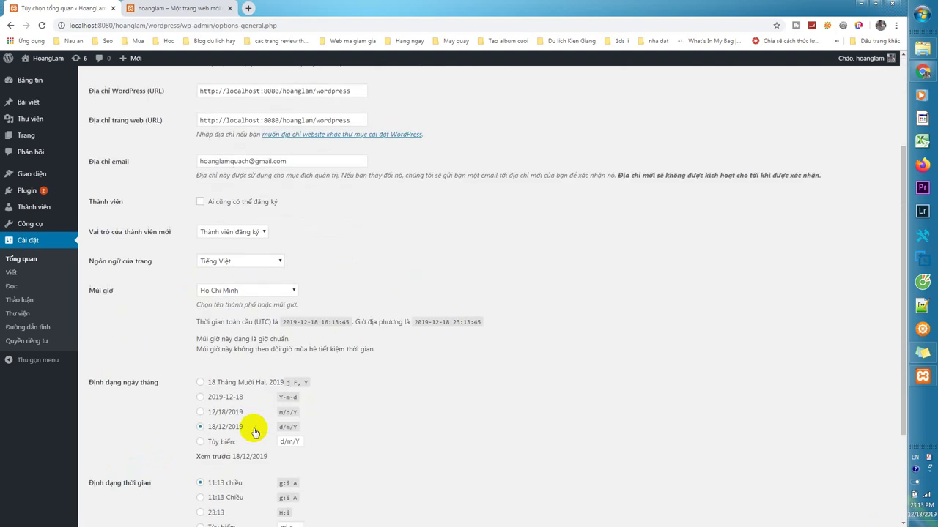
{"action": "scroll", "coordinate": [255, 432], "scroll_direction": "down", "scroll_amount": 2}
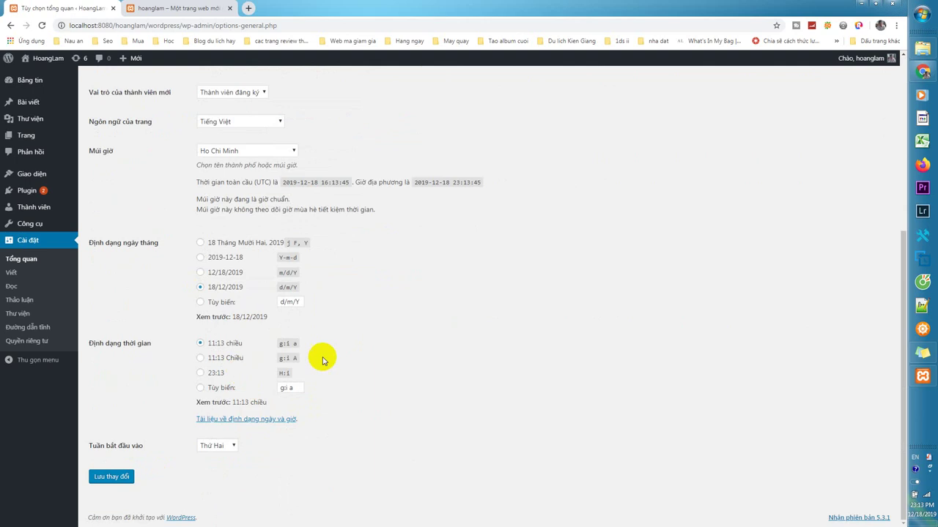
{"action": "left_click", "coordinate": [381, 346]}
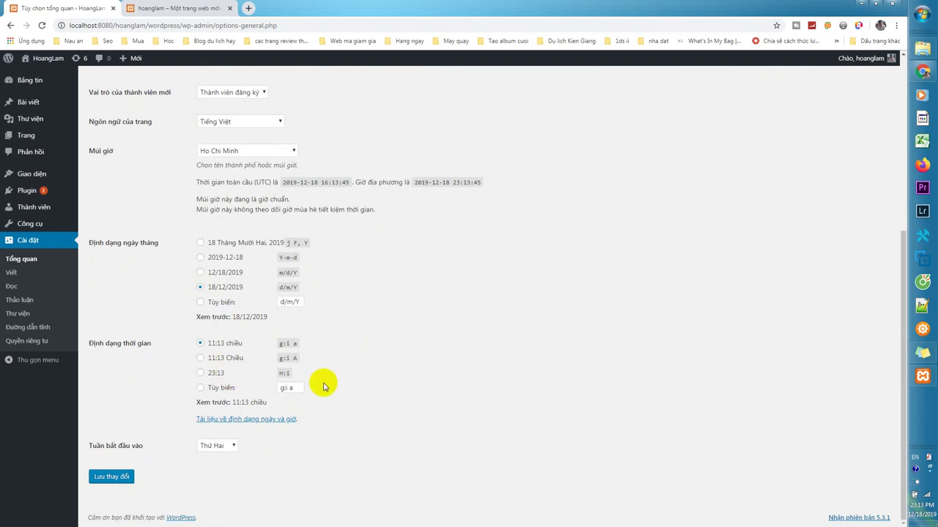
{"action": "left_click", "coordinate": [12, 273]}
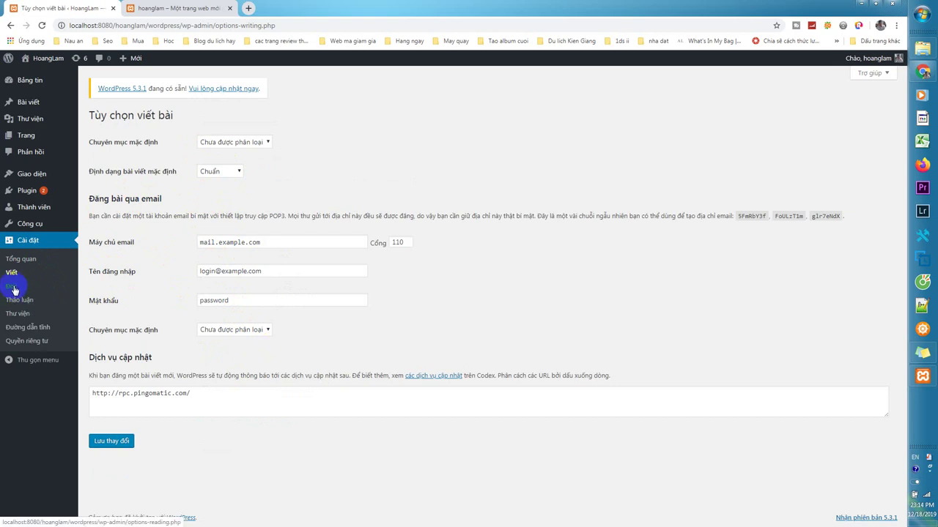
Go from the Writing settings to the Reading settings page.
{"action": "left_click", "coordinate": [13, 287]}
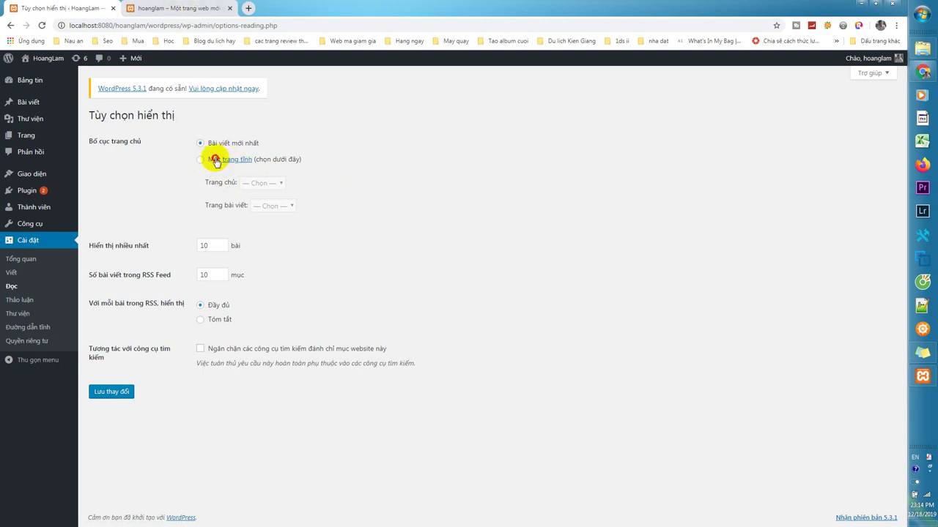
Set the static page Trang Mẫu as the homepage, save, and reload the front page.
{"action": "left_click", "coordinate": [215, 160]}
{"action": "left_click", "coordinate": [265, 183]}
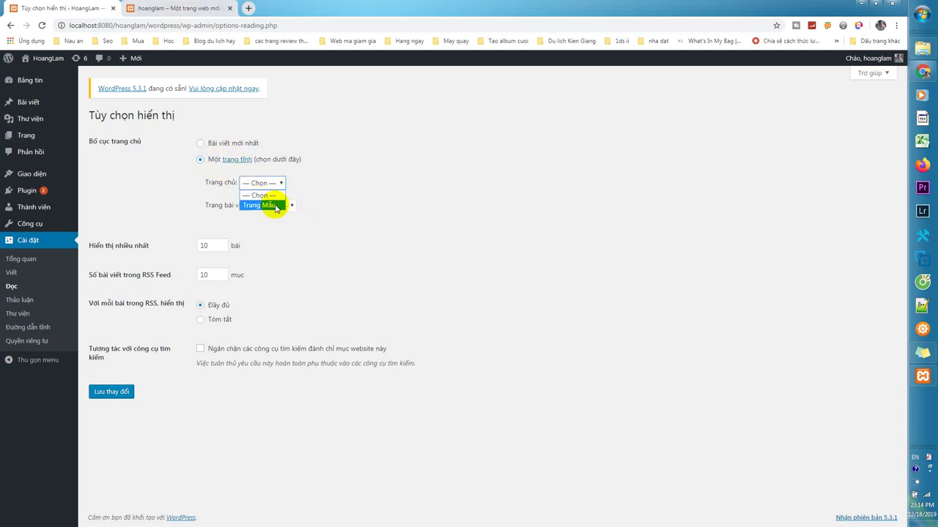
{"action": "left_click", "coordinate": [276, 207]}
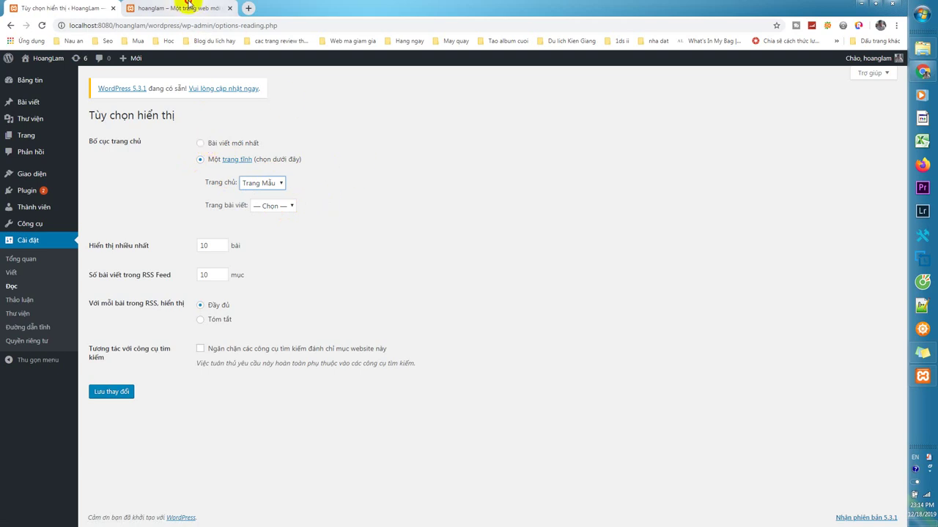
{"action": "left_click", "coordinate": [183, 8]}
{"action": "scroll", "coordinate": [537, 388], "scroll_direction": "down", "scroll_amount": 4}
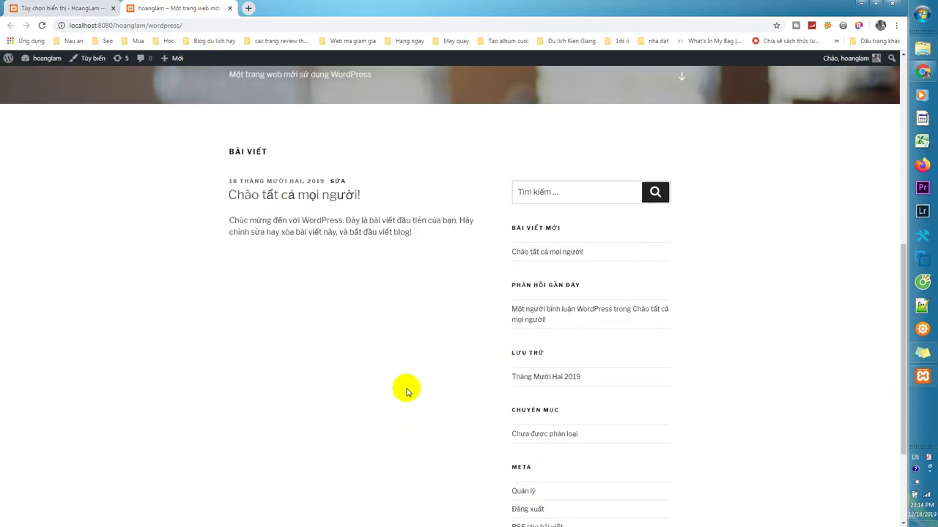
{"action": "scroll", "coordinate": [403, 388], "scroll_direction": "up", "scroll_amount": 2}
{"action": "left_click", "coordinate": [75, 7]}
{"action": "left_click", "coordinate": [117, 390]}
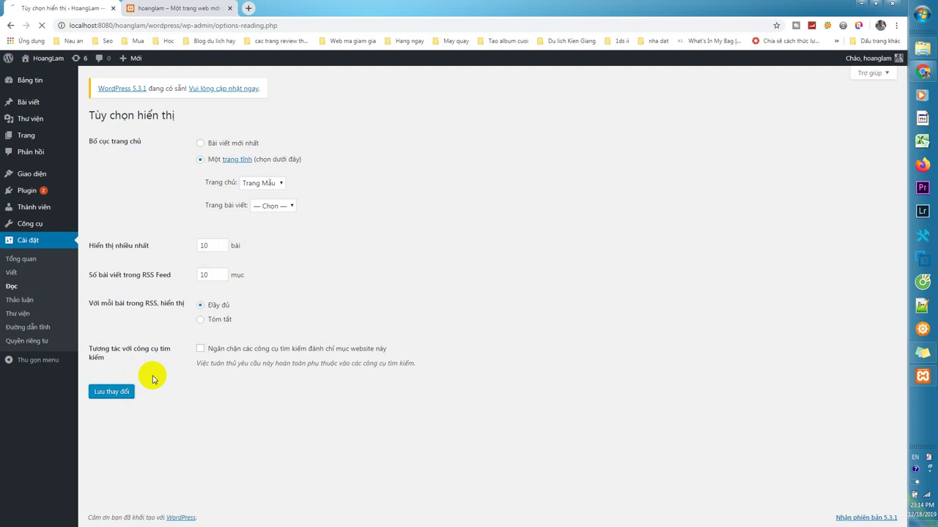
{"action": "left_click", "coordinate": [183, 8]}
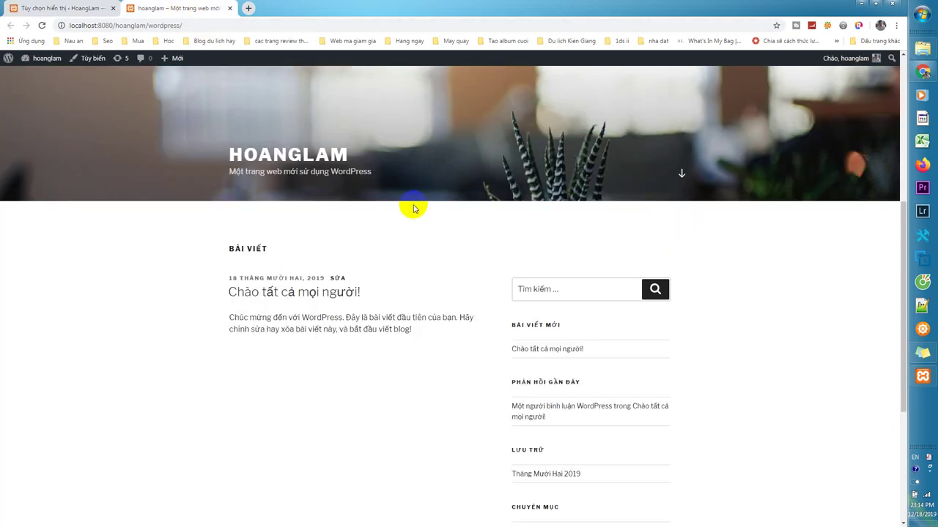
{"action": "right_click", "coordinate": [394, 234]}
{"action": "left_click", "coordinate": [427, 268]}
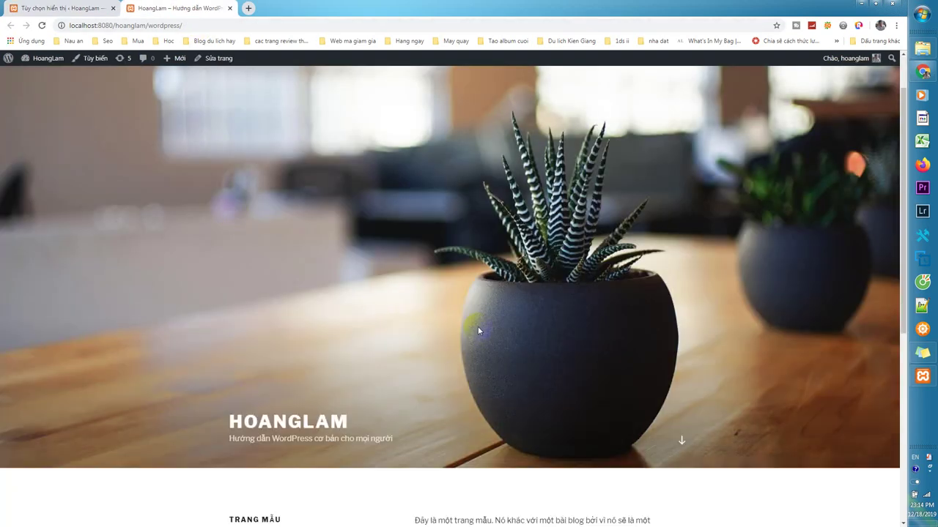
{"action": "scroll", "coordinate": [377, 299], "scroll_direction": "down", "scroll_amount": 5}
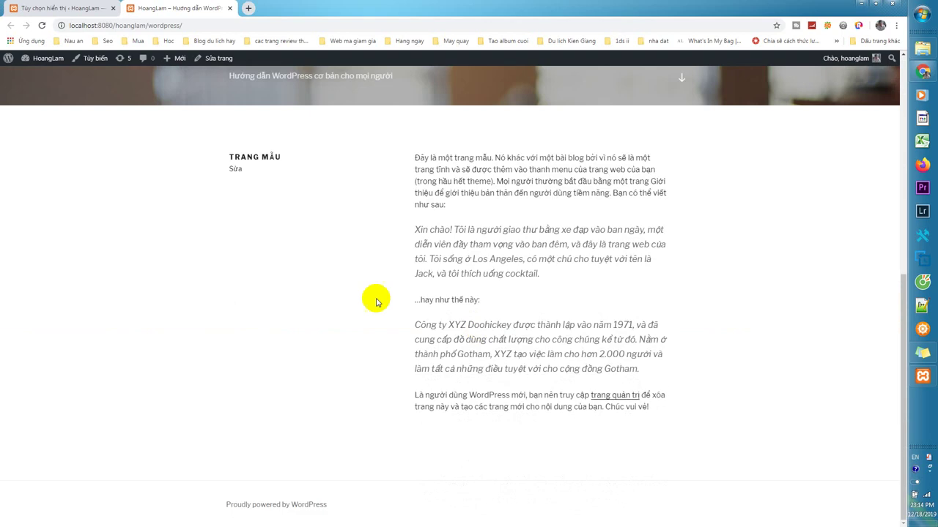
Switch the homepage back to latest posts, save, and reload the front page to confirm.
{"action": "left_click", "coordinate": [74, 8]}
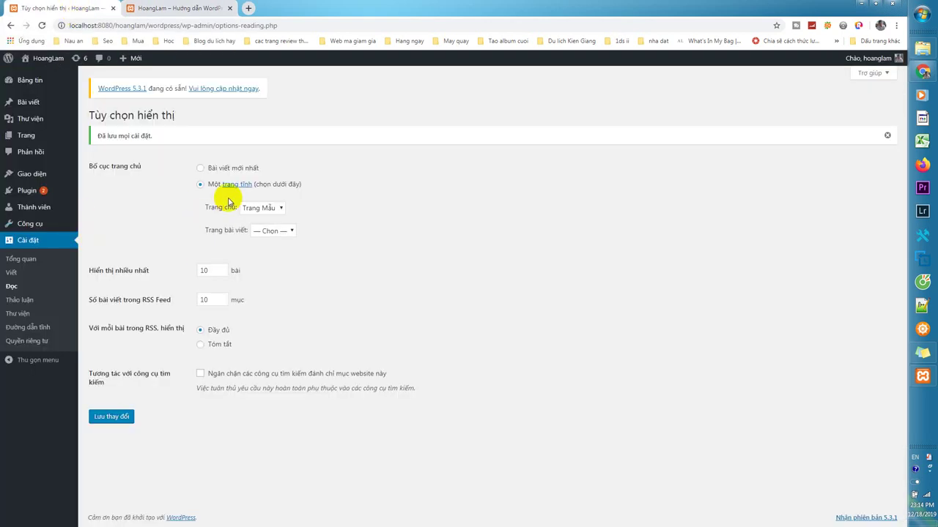
{"action": "left_click", "coordinate": [272, 231]}
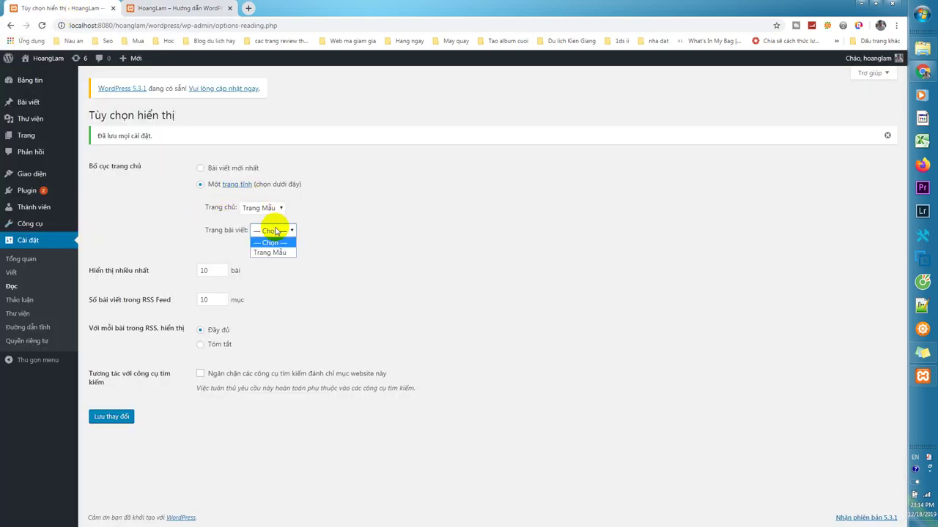
{"action": "left_click", "coordinate": [272, 241]}
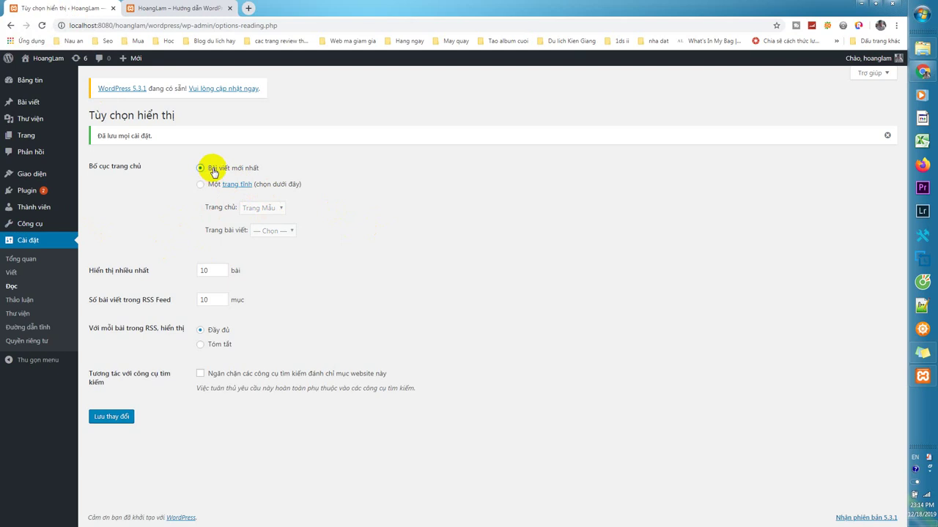
{"action": "left_click", "coordinate": [111, 416]}
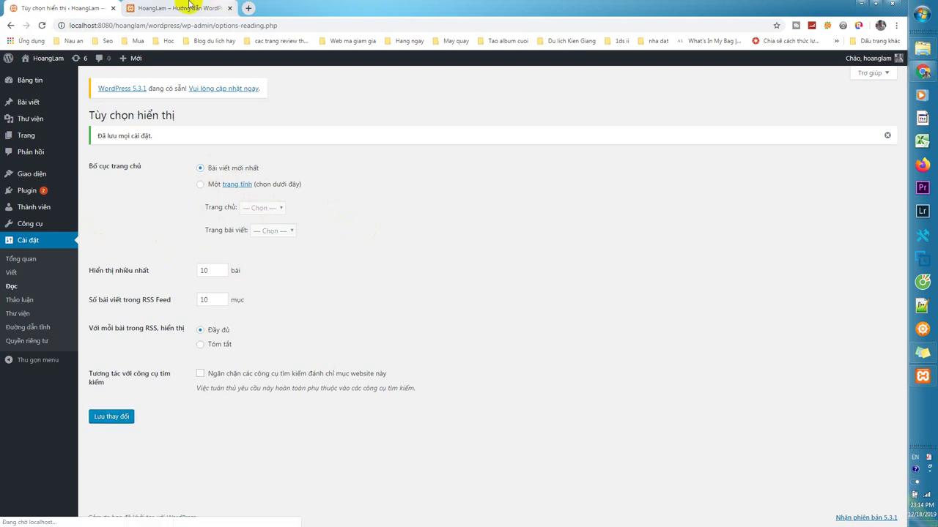
{"action": "left_click", "coordinate": [189, 8]}
{"action": "right_click", "coordinate": [352, 195]}
{"action": "left_click", "coordinate": [379, 227]}
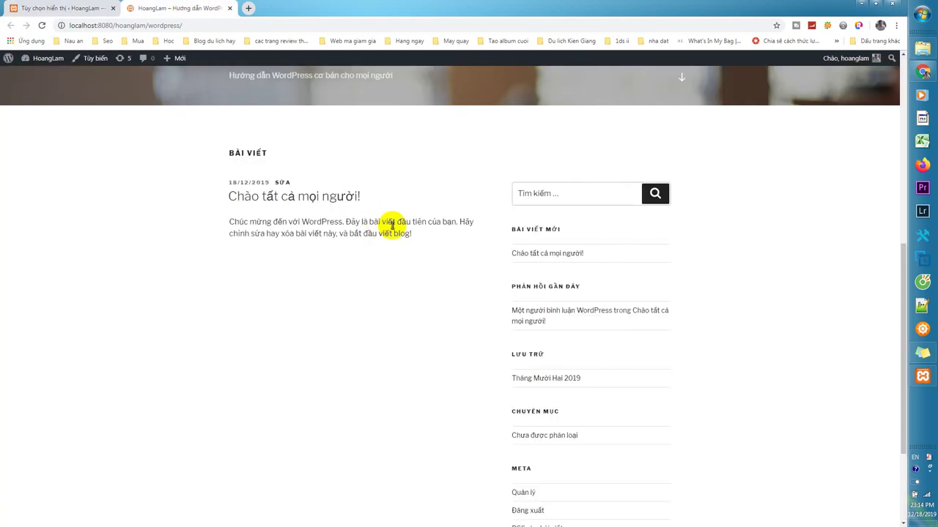
{"action": "scroll", "coordinate": [420, 287], "scroll_direction": "up", "scroll_amount": 5}
{"action": "scroll", "coordinate": [425, 281], "scroll_direction": "down", "scroll_amount": 7}
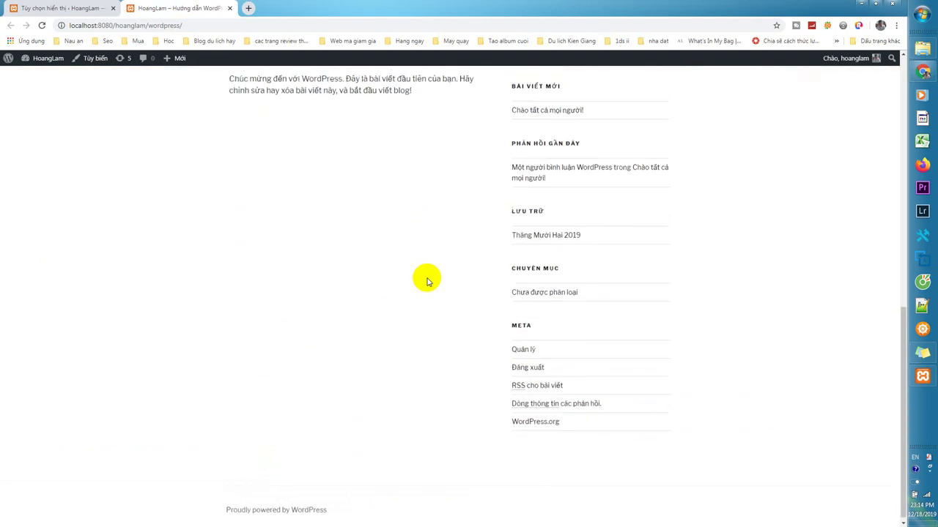
{"action": "scroll", "coordinate": [427, 280], "scroll_direction": "up", "scroll_amount": 7}
Untick 'Discourage search engines from indexing this site' in Reading settings.
{"action": "left_click", "coordinate": [53, 8]}
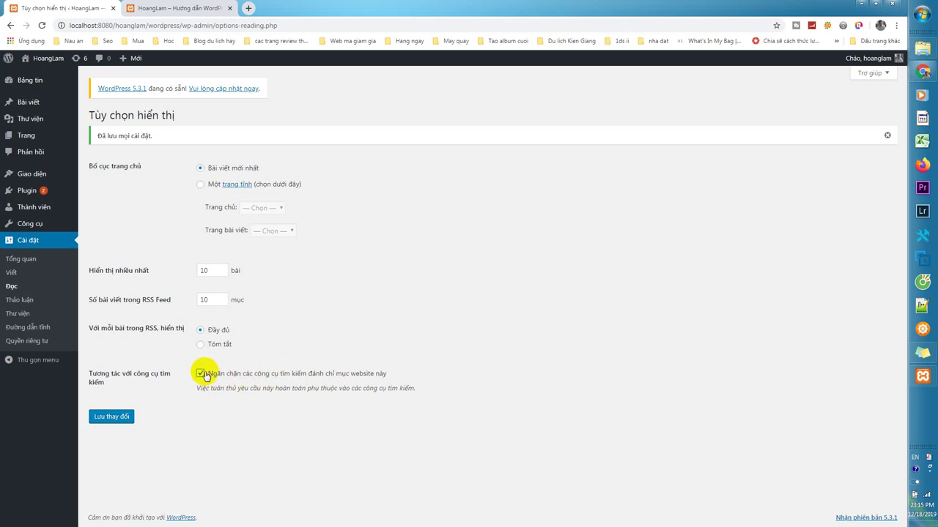
{"action": "left_click", "coordinate": [204, 375]}
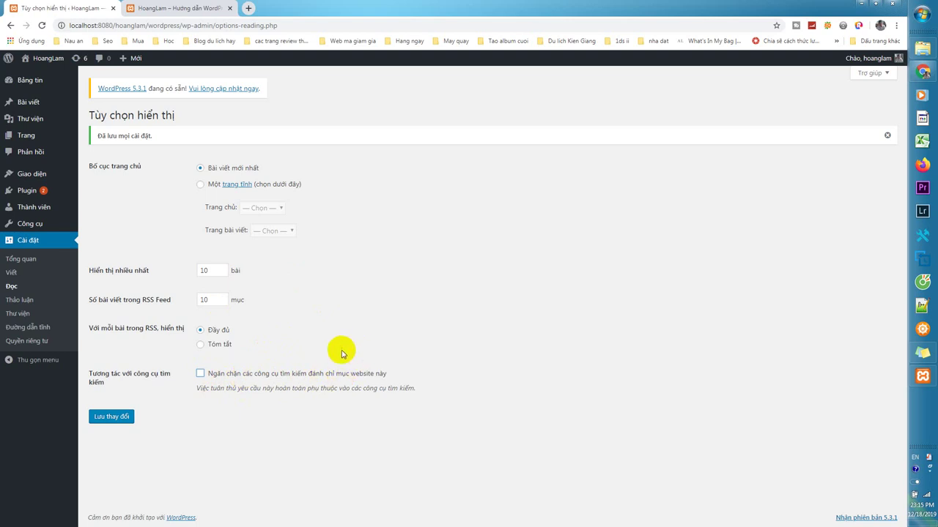
{"action": "left_click", "coordinate": [20, 299]}
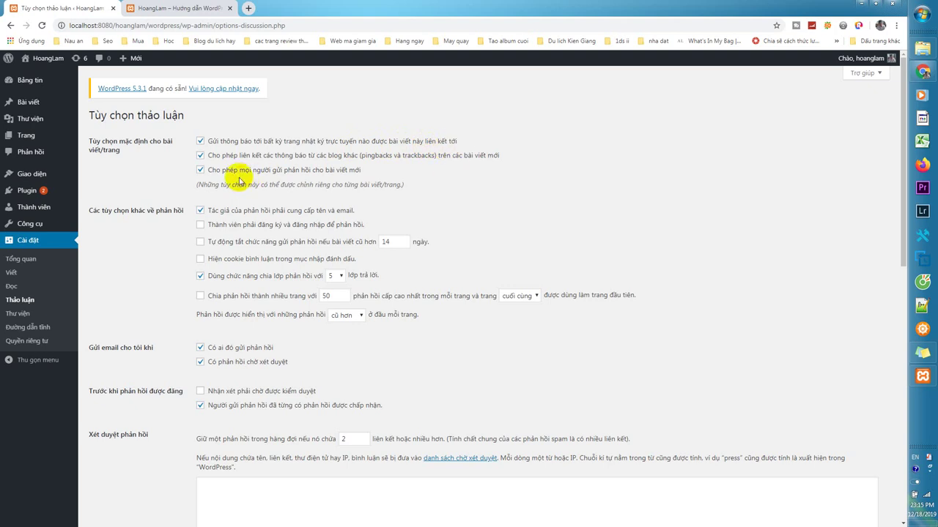
Scroll through the Discussion options: 5-level threaded comments, moderation at 2 or more links.
{"action": "scroll", "coordinate": [248, 189], "scroll_direction": "down", "scroll_amount": 1}
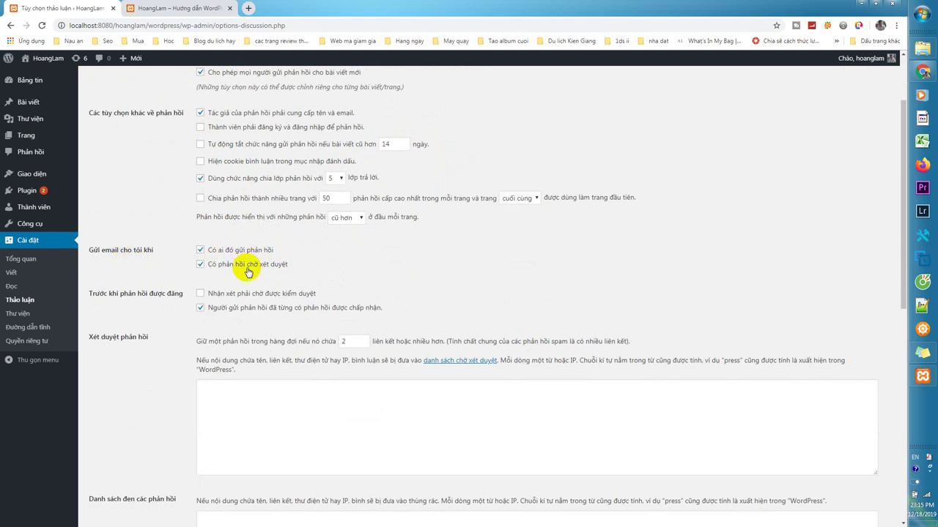
{"action": "scroll", "coordinate": [297, 270], "scroll_direction": "down", "scroll_amount": 1}
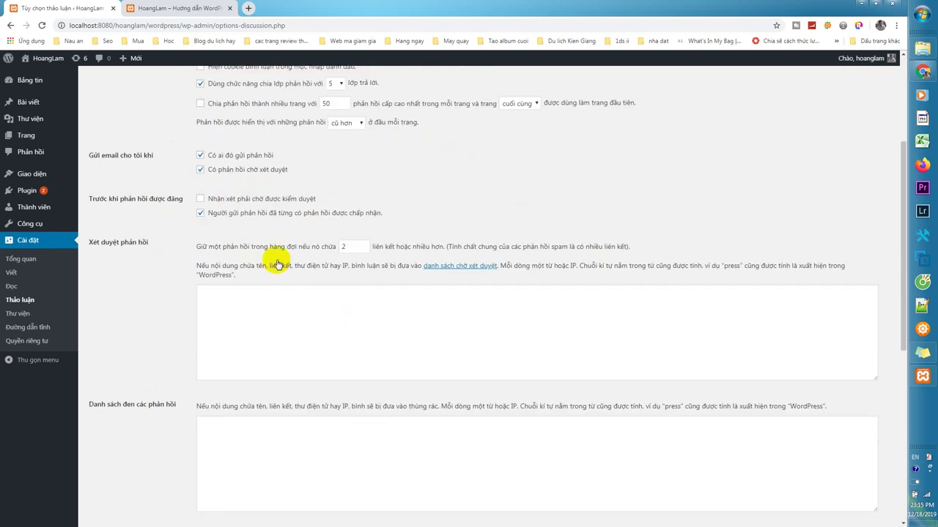
{"action": "scroll", "coordinate": [278, 261], "scroll_direction": "up", "scroll_amount": 1}
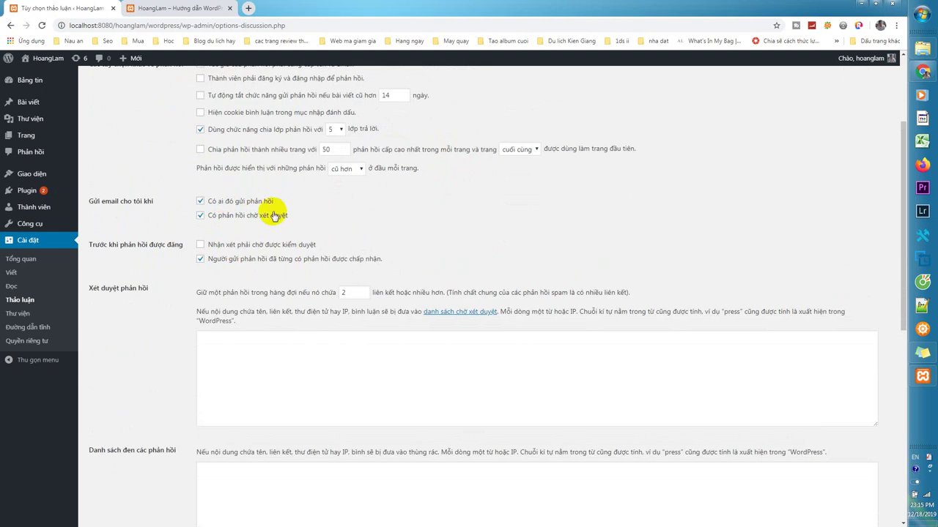
{"action": "scroll", "coordinate": [322, 249], "scroll_direction": "up", "scroll_amount": 2}
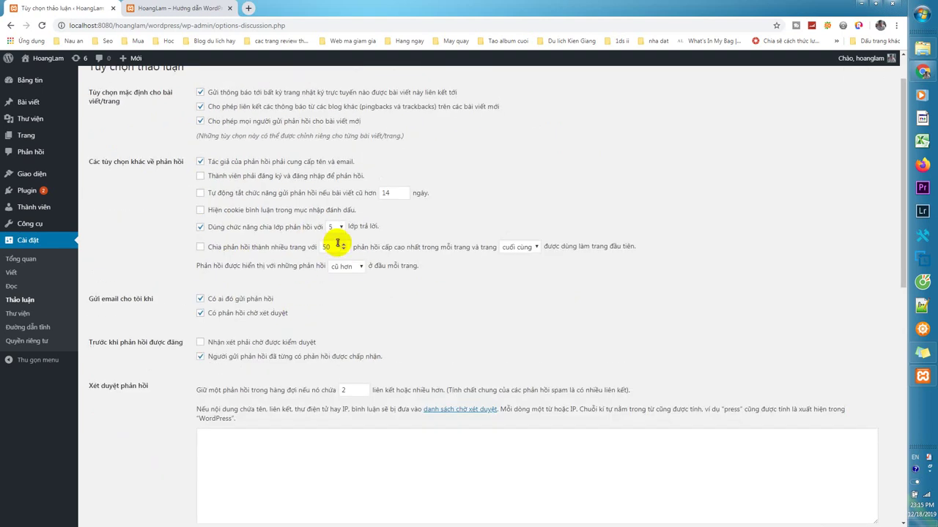
{"action": "scroll", "coordinate": [293, 253], "scroll_direction": "down", "scroll_amount": 2}
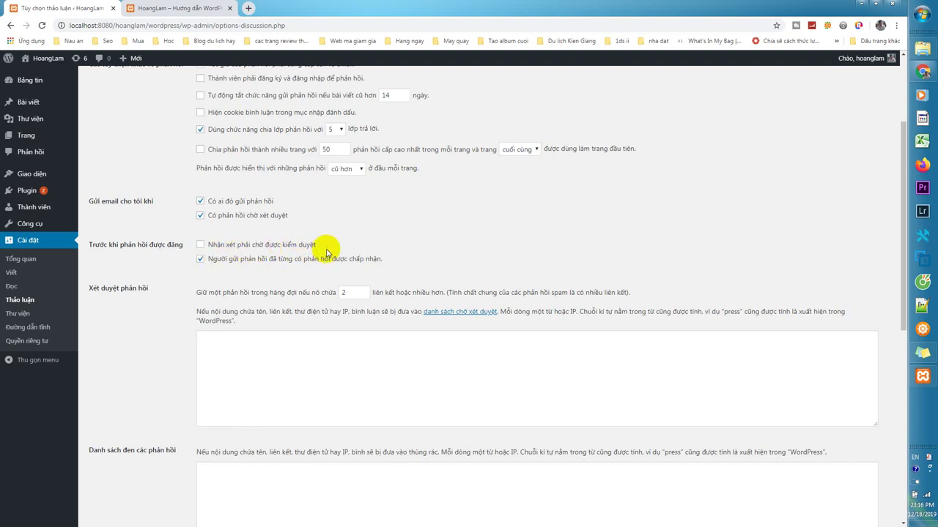
Choose Ảnh sóng (Wavatar) as the default commenter avatar, then go to the Media settings.
{"action": "scroll", "coordinate": [327, 253], "scroll_direction": "down", "scroll_amount": 4}
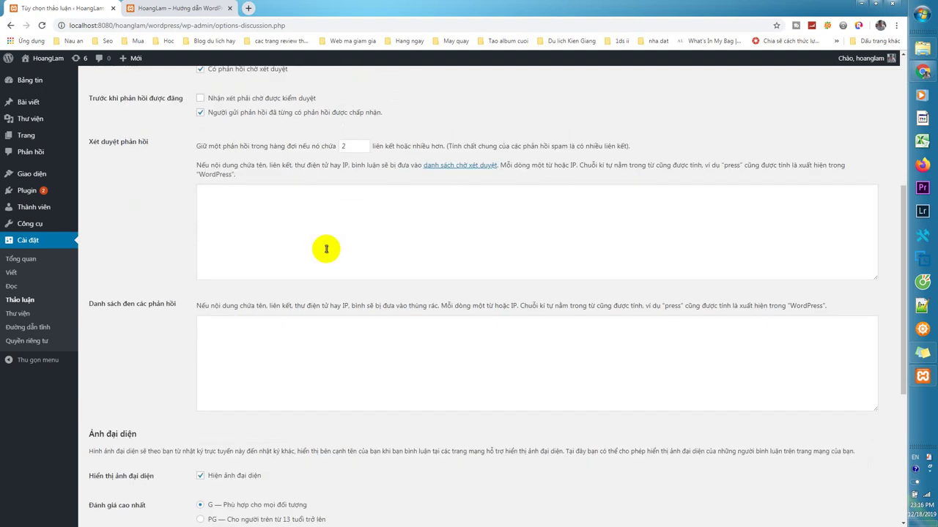
{"action": "scroll", "coordinate": [327, 249], "scroll_direction": "down", "scroll_amount": 2}
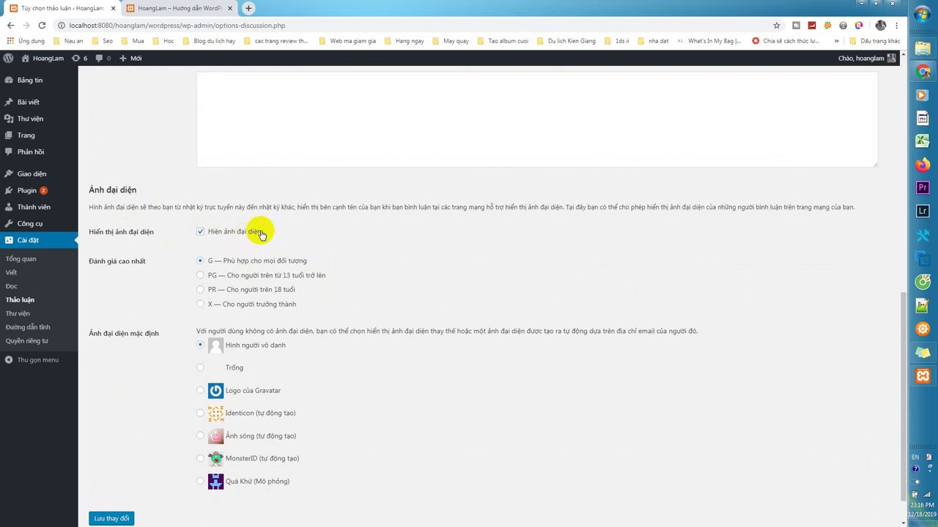
{"action": "scroll", "coordinate": [183, 265], "scroll_direction": "down", "scroll_amount": 1}
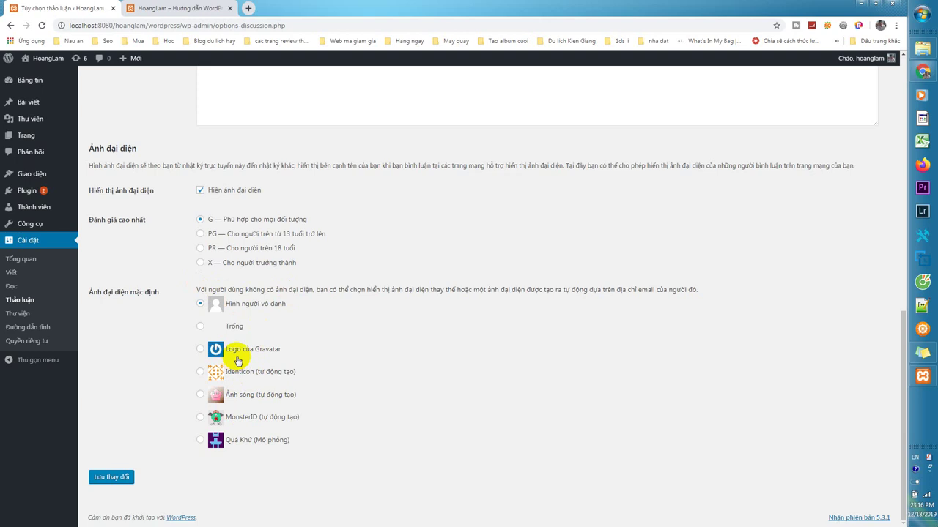
{"action": "left_click", "coordinate": [212, 421]}
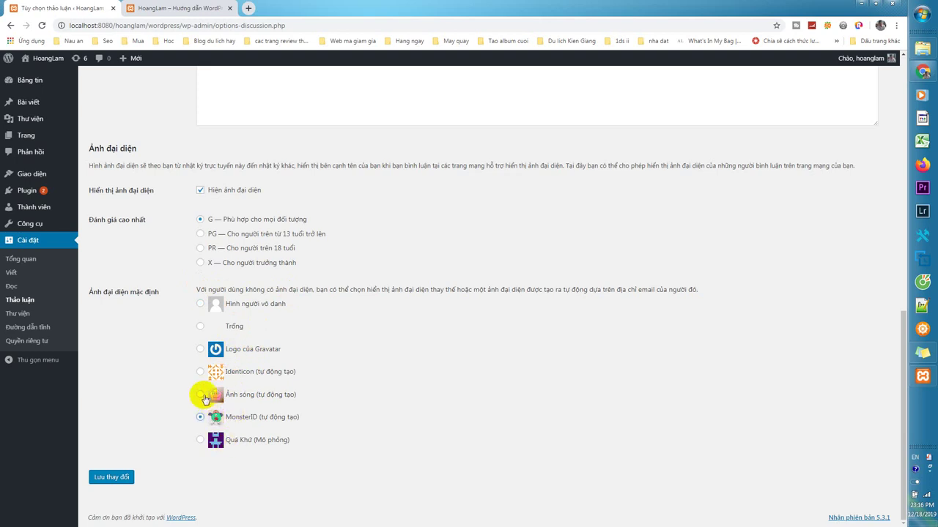
{"action": "left_click", "coordinate": [109, 477]}
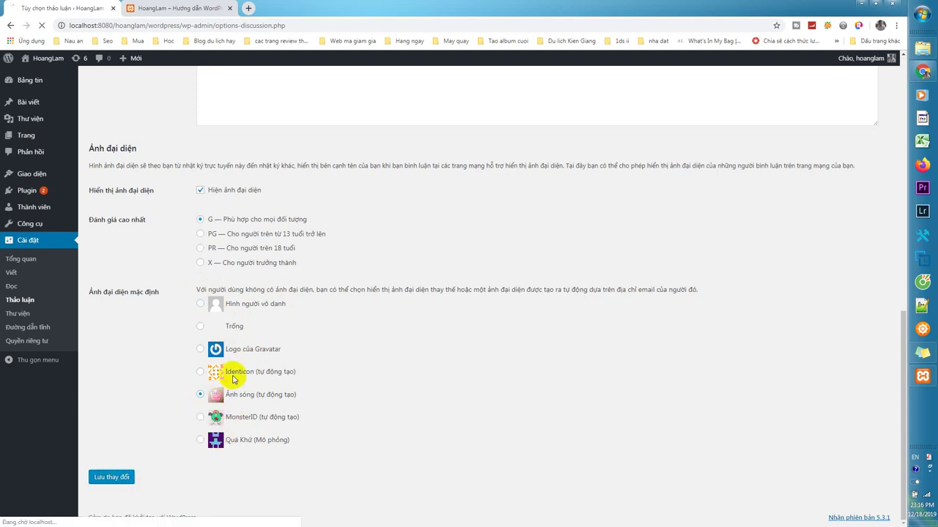
{"action": "left_click", "coordinate": [18, 314]}
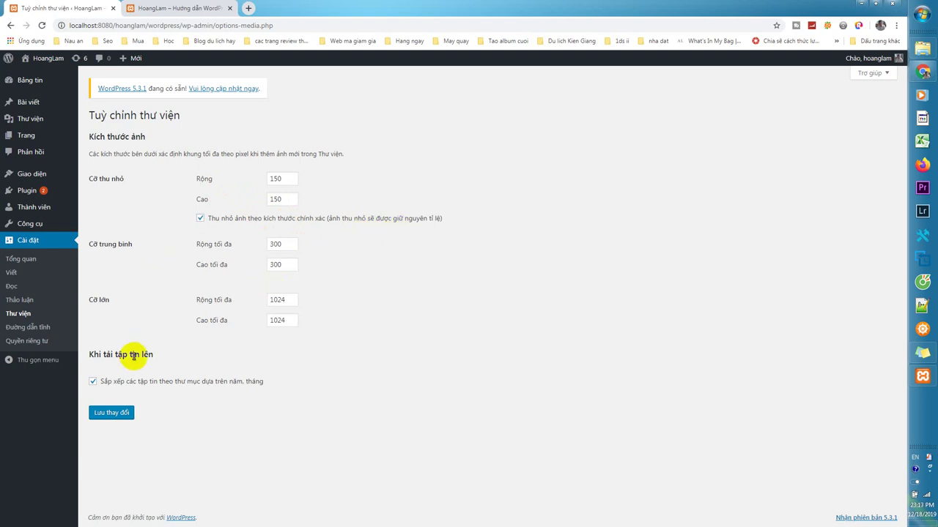
Go to Settings > Permalinks.
{"action": "left_click", "coordinate": [42, 332]}
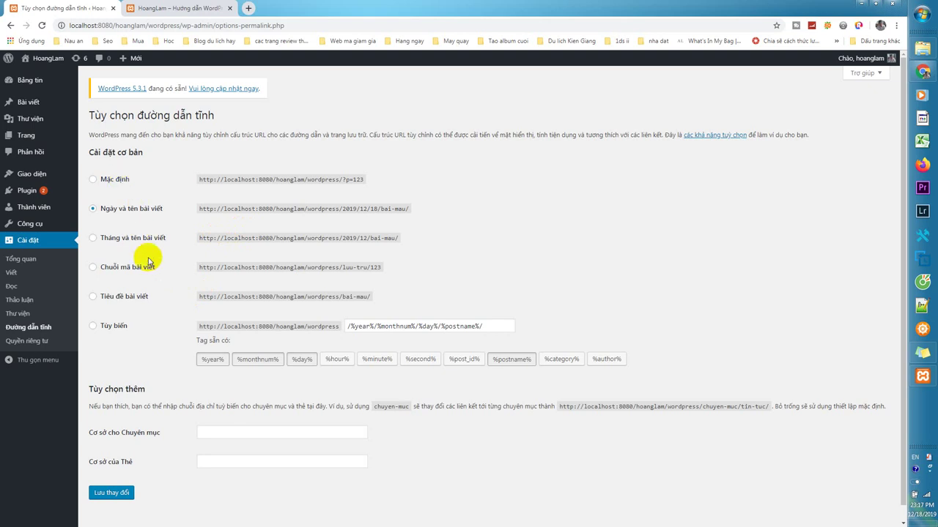
Save the permalink structure as the post name (/%postname%/).
{"action": "left_click", "coordinate": [122, 300]}
{"action": "scroll", "coordinate": [171, 278], "scroll_direction": "down", "scroll_amount": 1}
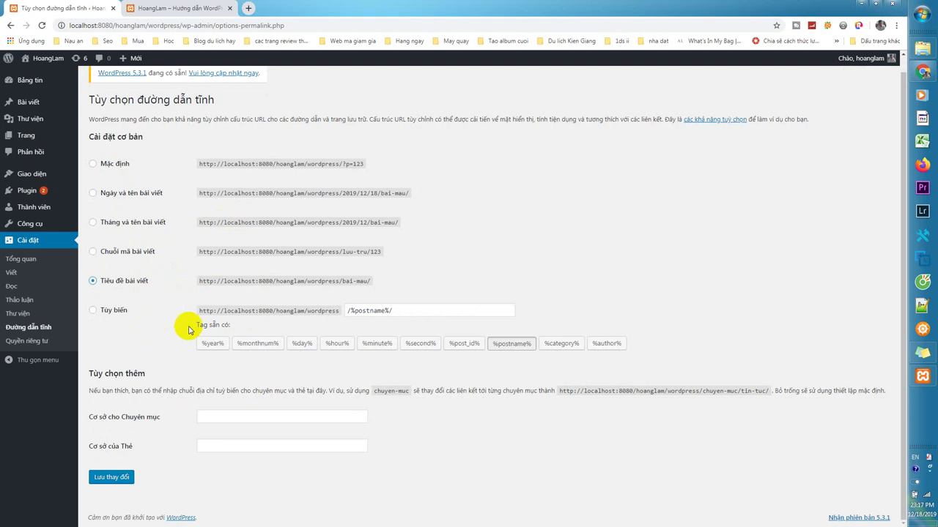
{"action": "left_click", "coordinate": [114, 314]}
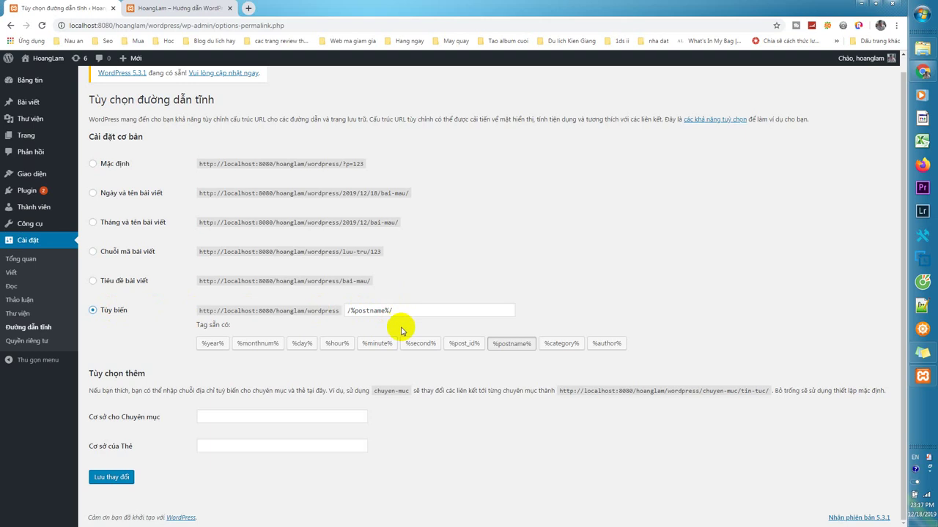
{"action": "left_click", "coordinate": [398, 311]}
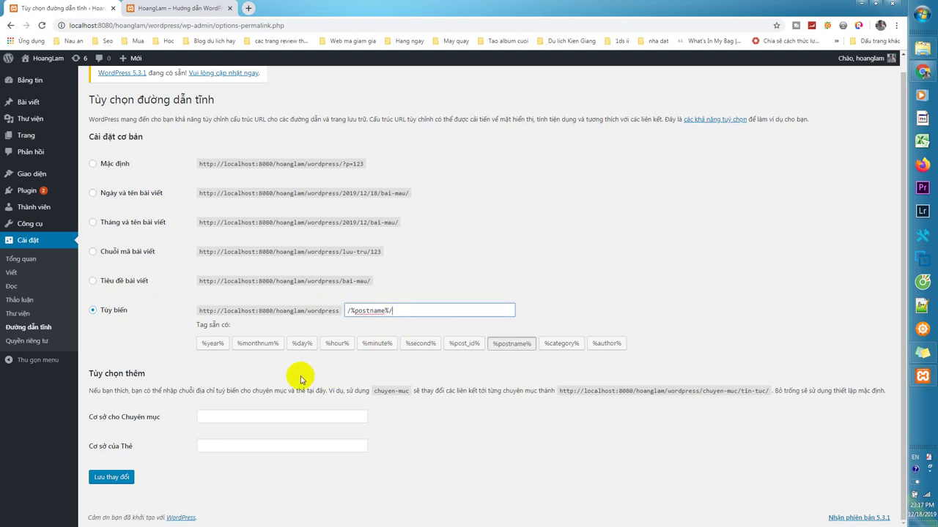
{"action": "left_click", "coordinate": [235, 417]}
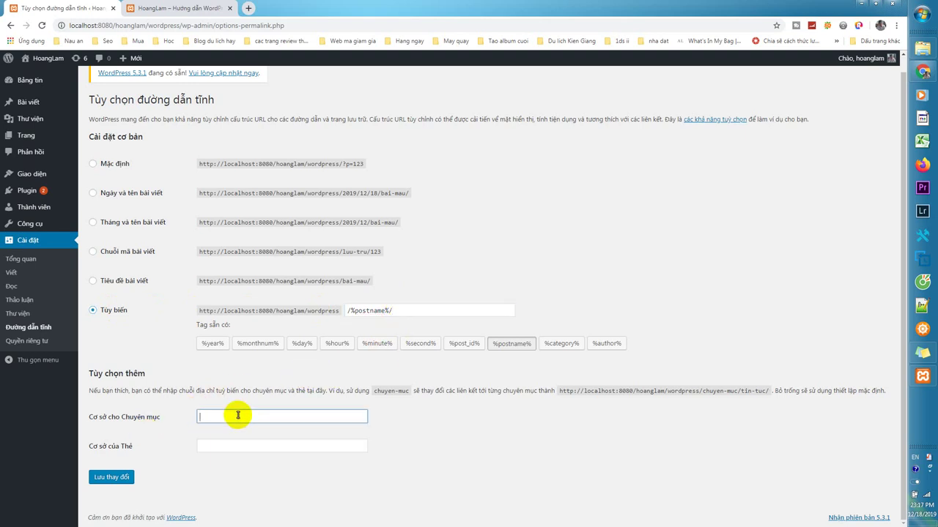
{"action": "left_click", "coordinate": [114, 477]}
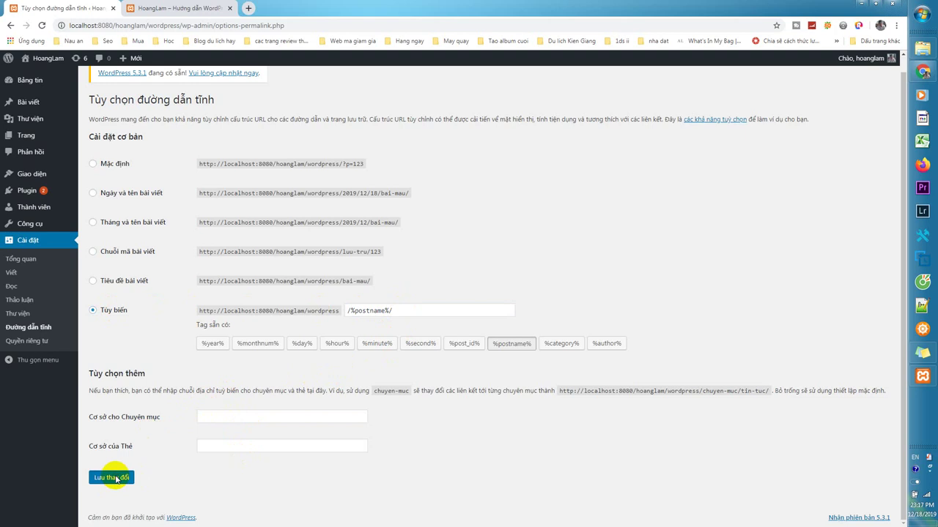
Open the Privacy settings and check the privacy page list without selecting a page.
{"action": "left_click", "coordinate": [18, 342]}
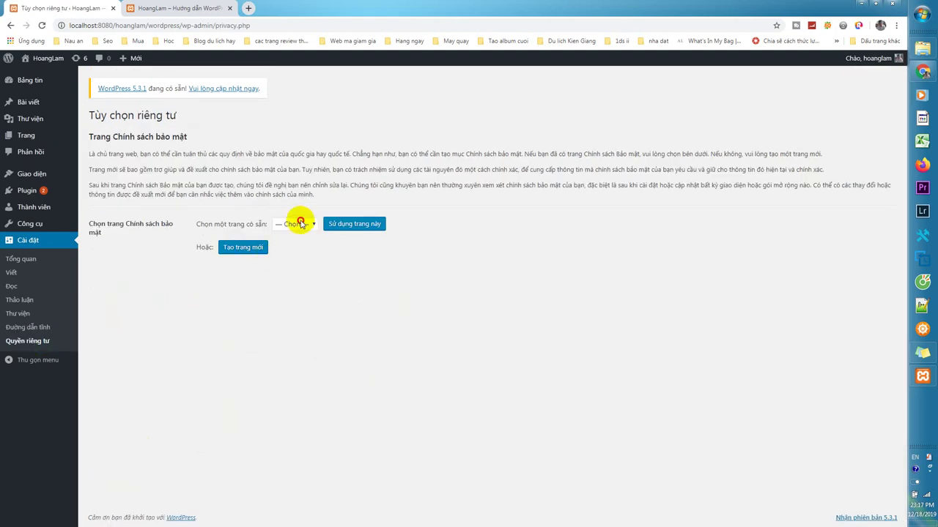
{"action": "left_click", "coordinate": [300, 224]}
{"action": "left_click", "coordinate": [365, 267]}
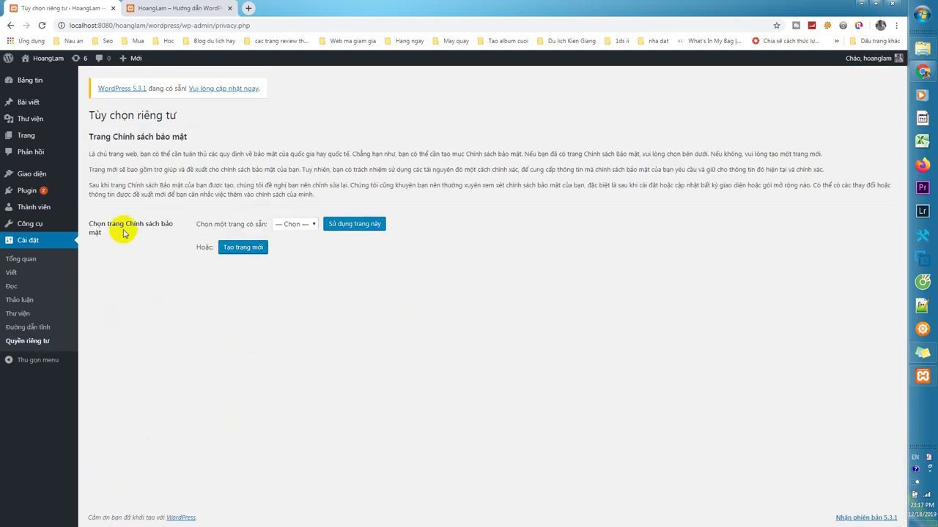